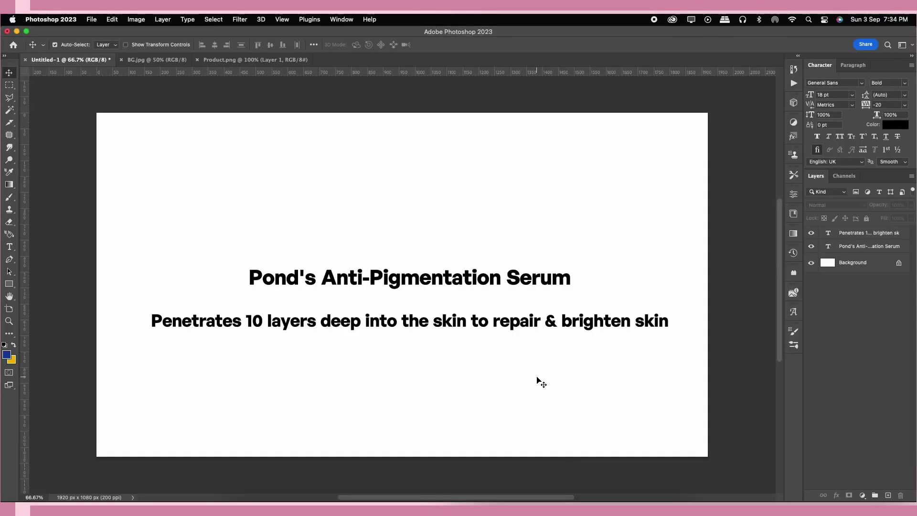
Review the BG.jpg orange circle and Product.png serum bottle, then start a new document
left_click(144, 61)
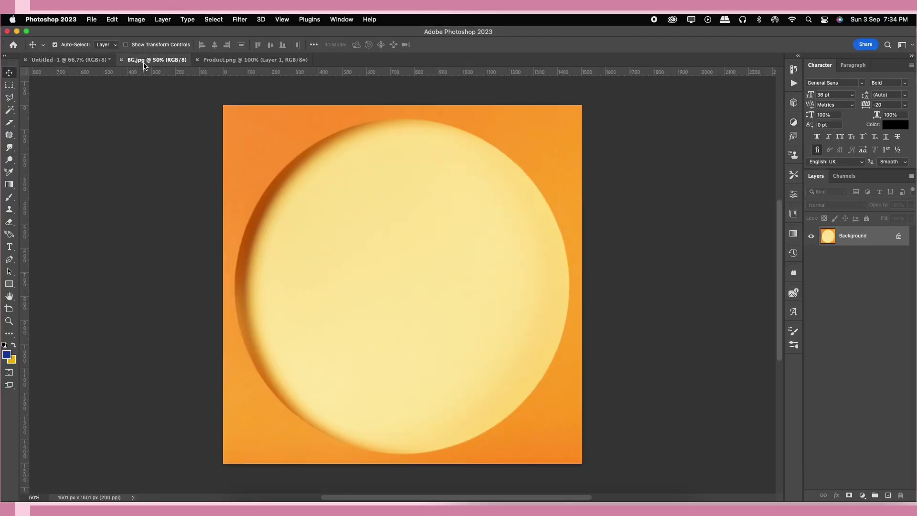
left_click(246, 60)
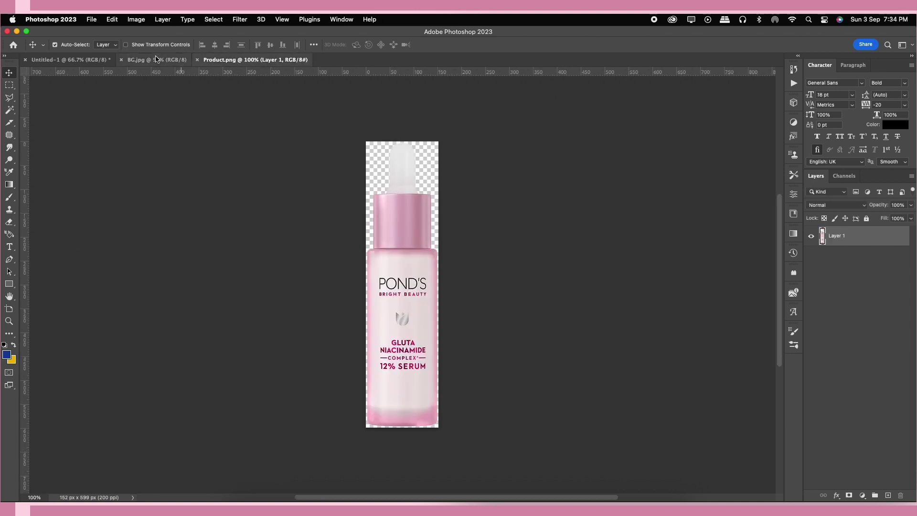
left_click(91, 19)
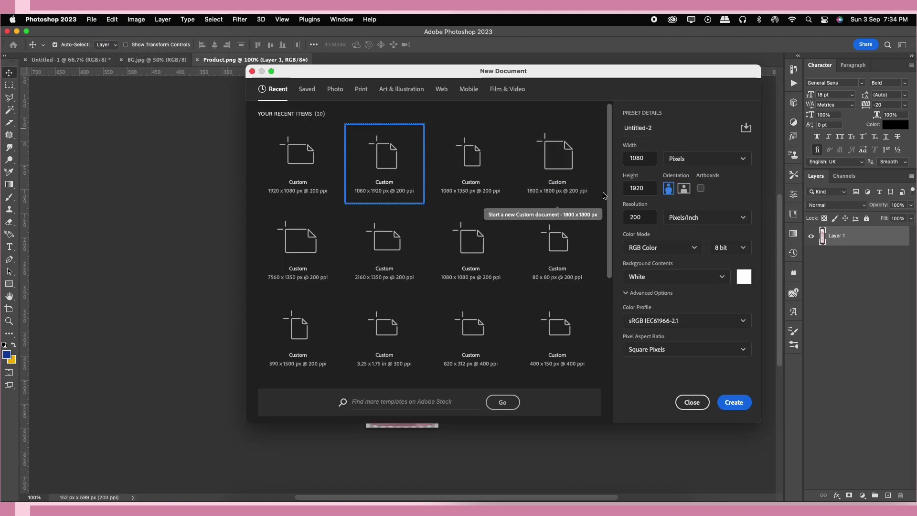
Create a new 1080 × 1080 px square document
left_click(464, 281)
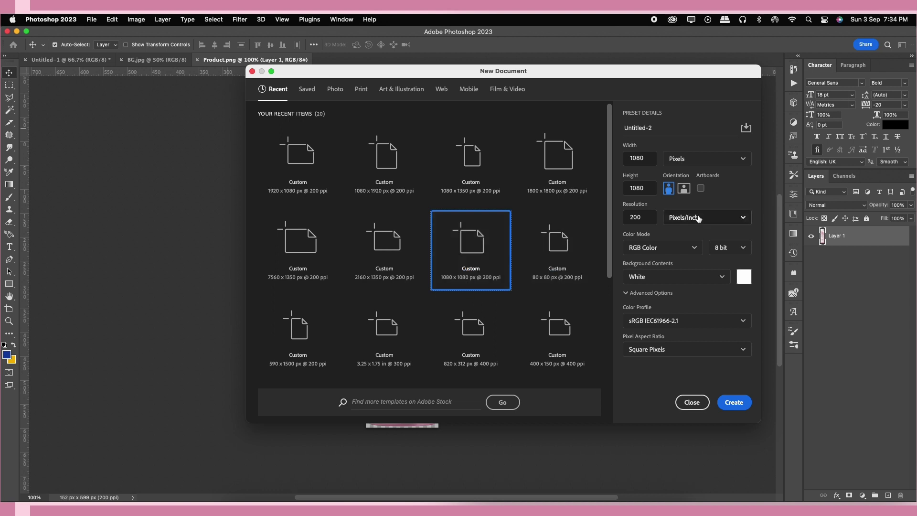
left_click(740, 406)
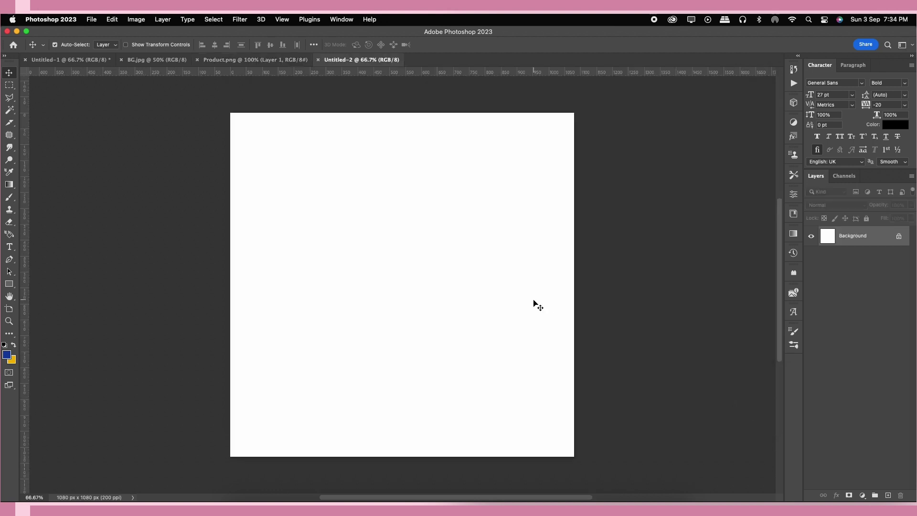
left_click(256, 60)
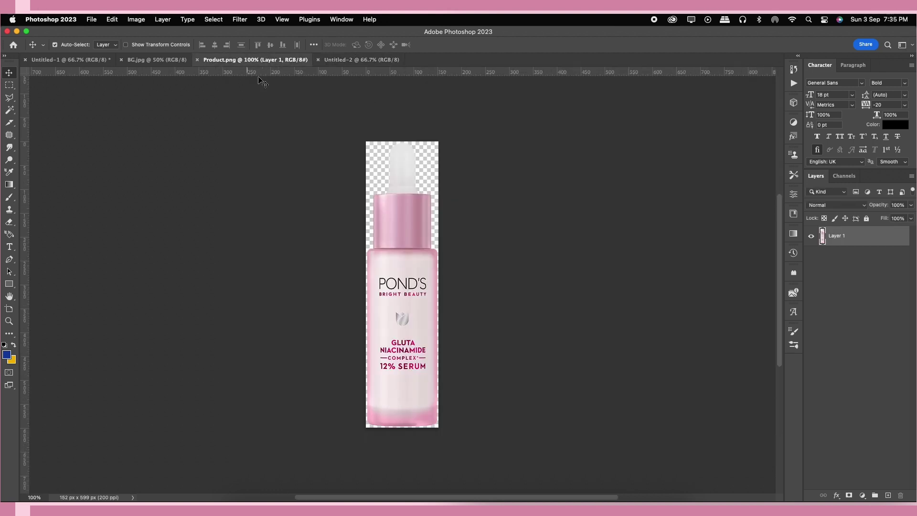
Drag the serum bottle into Untitled-2, hide it, close Product.png and bring up BG.jpg
key("super")
left_click_drag(568, 141, 487, 253)
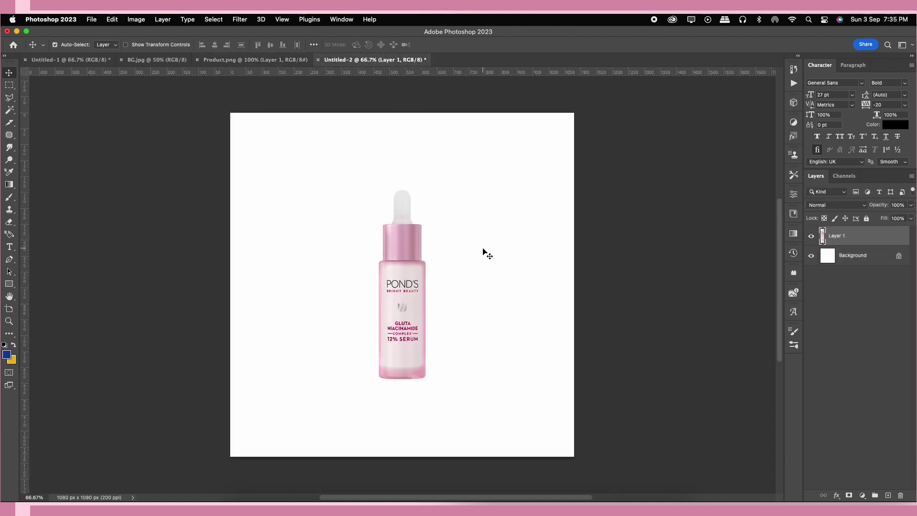
left_click(811, 237)
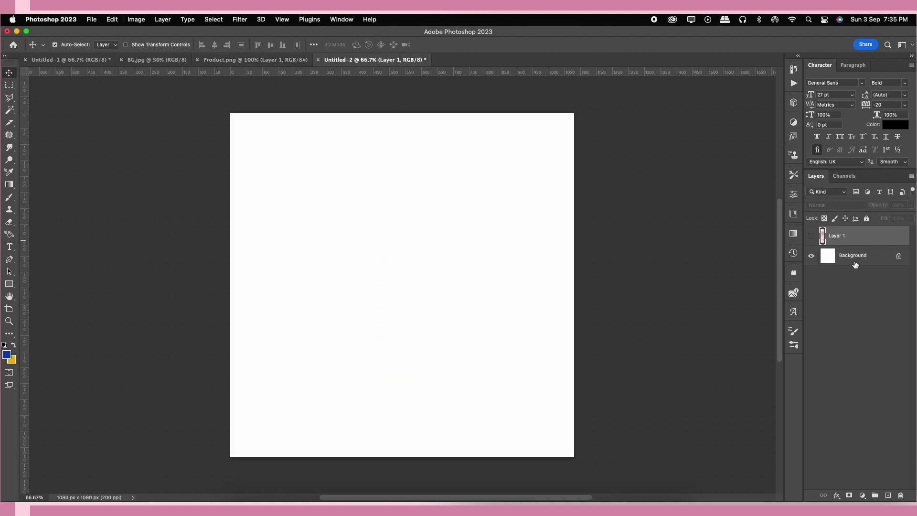
left_click(854, 260)
left_click(222, 61)
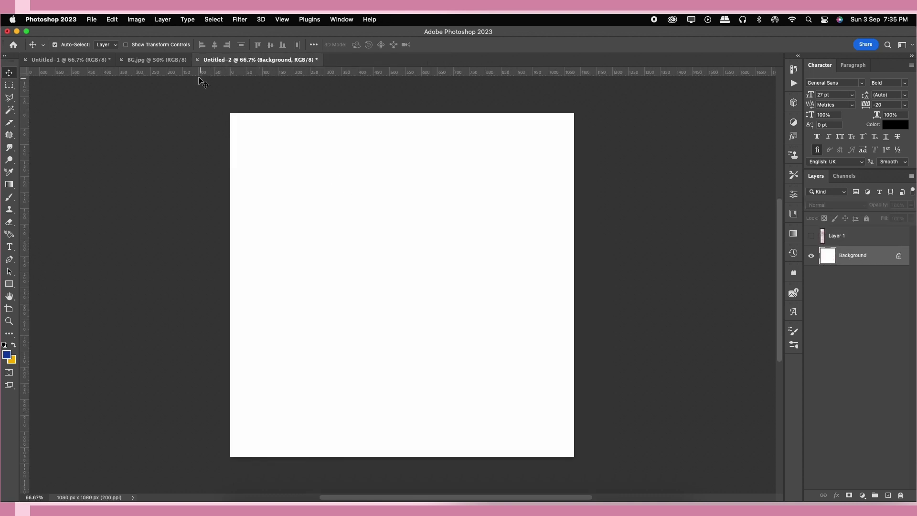
left_click(173, 61)
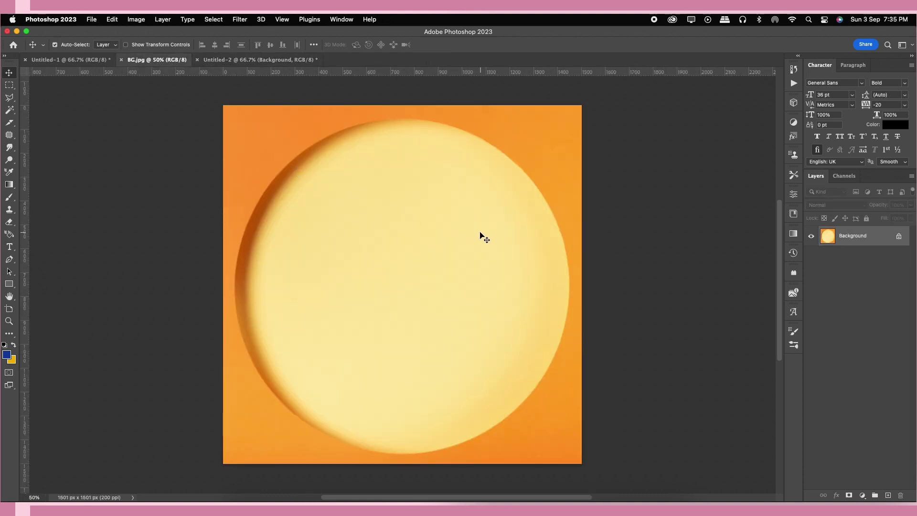
Remove an accidental bottle paste and duplicate the orange circle layer in BG.jpg
left_click(258, 60)
key("ctrl+v")
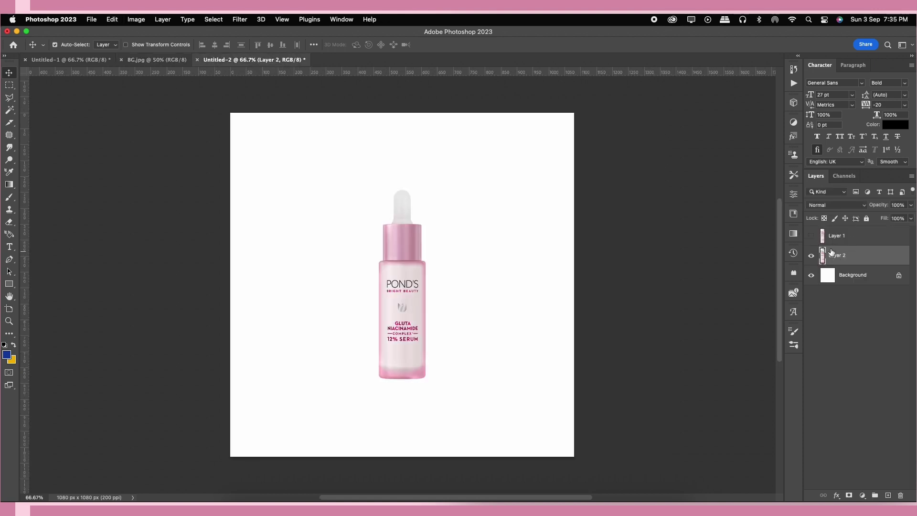
key("Delete")
key("ctrl+shift+Tab")
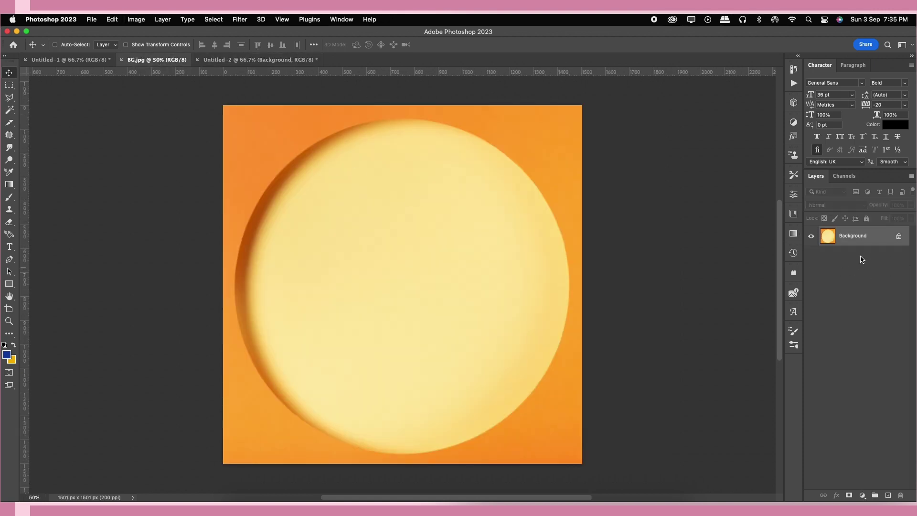
key("ctrl+j")
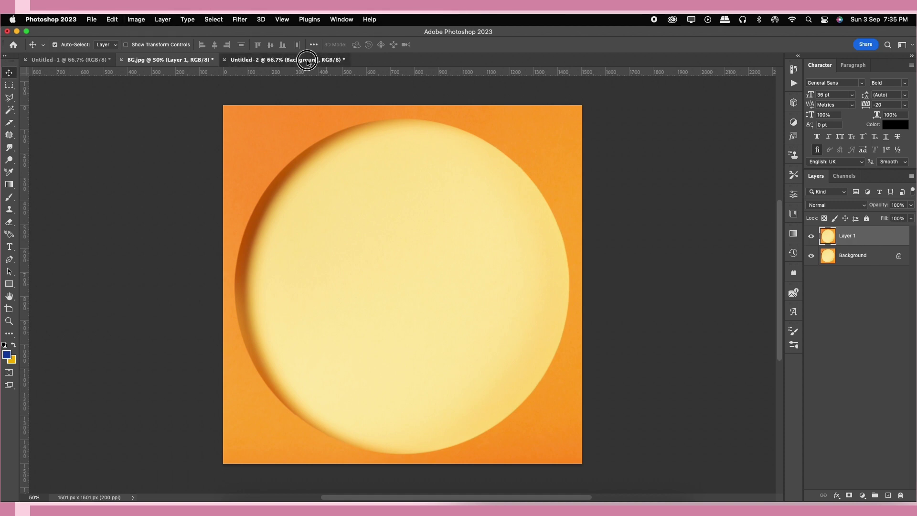
Bring the circle copy into Untitled-2 as a smart object scaled to fit the canvas
left_click_drag(745, 203, 513, 262)
right_click(874, 253)
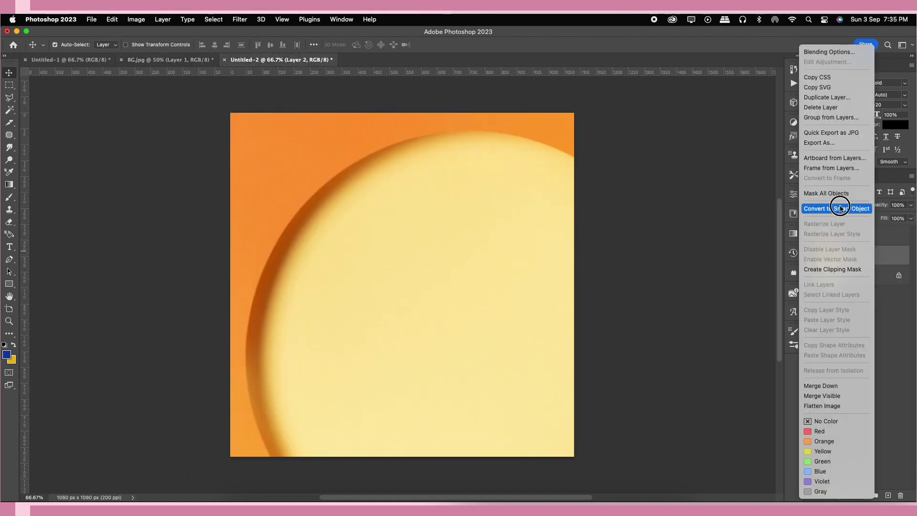
left_click(836, 209)
key("ctrl+t")
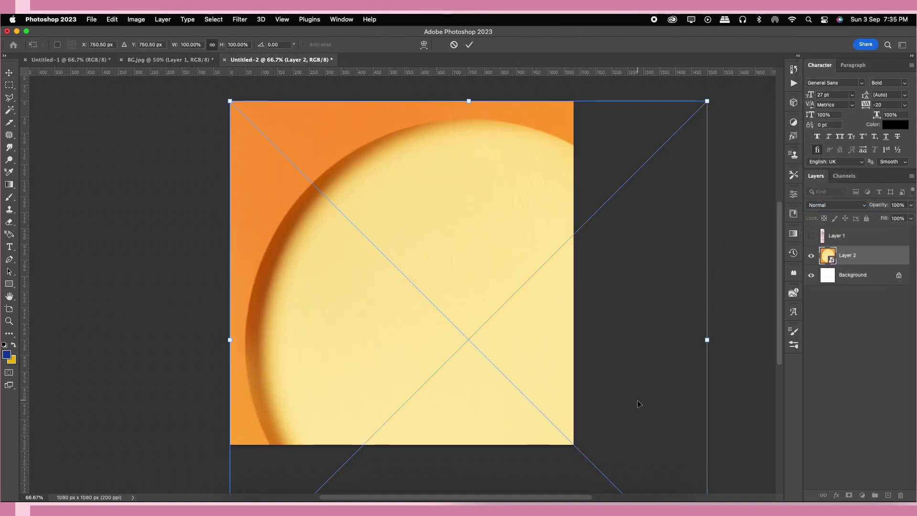
scroll(637, 401, "down", 2)
scroll(632, 436, "up", 2)
left_click_drag(657, 488, 549, 380)
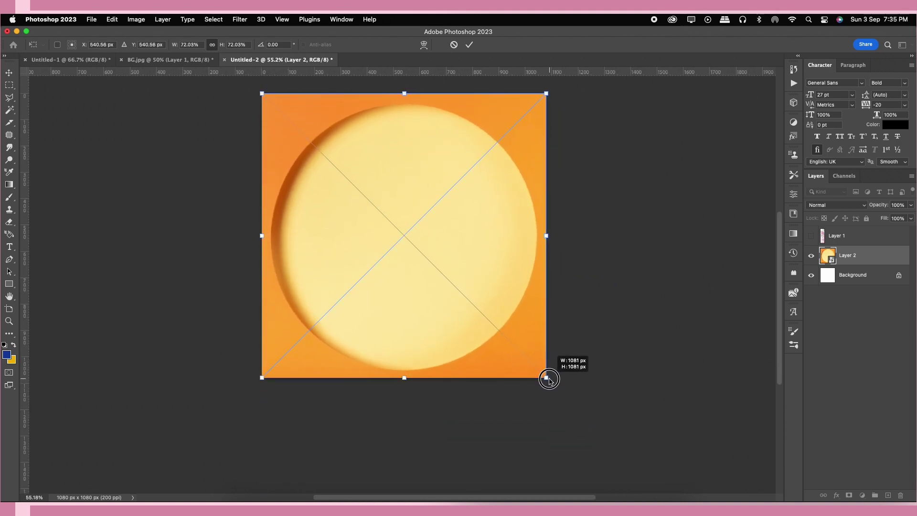
double_click(420, 212)
key("cmd+0")
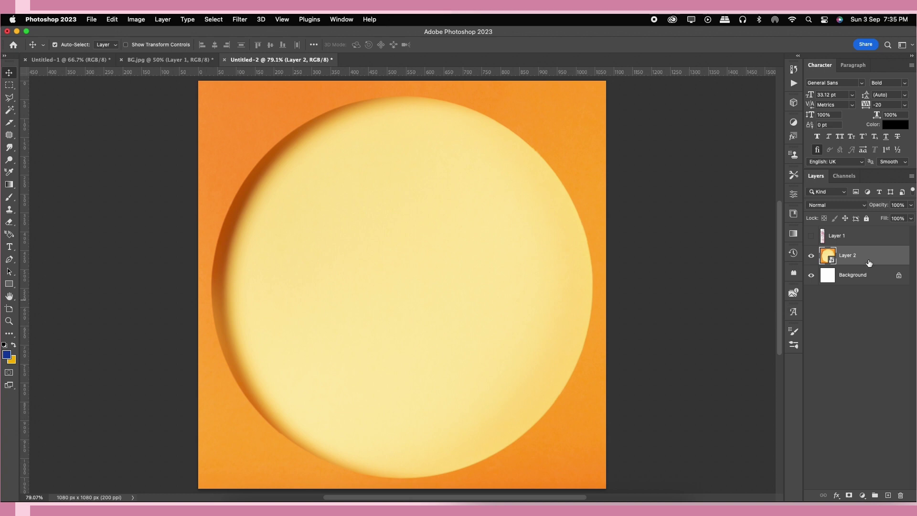
Add a Black, White Gradient Map to grey the backdrop and make Layer 1 visible again
left_click(862, 495)
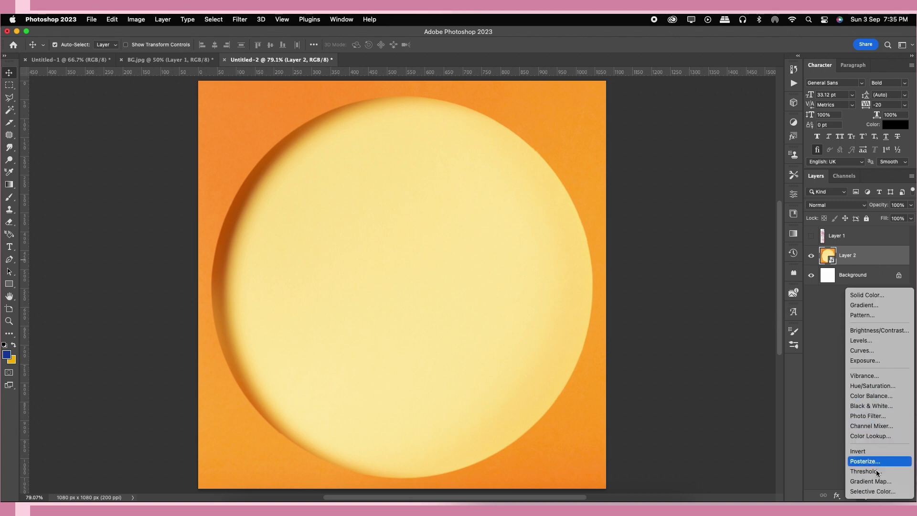
left_click(877, 482)
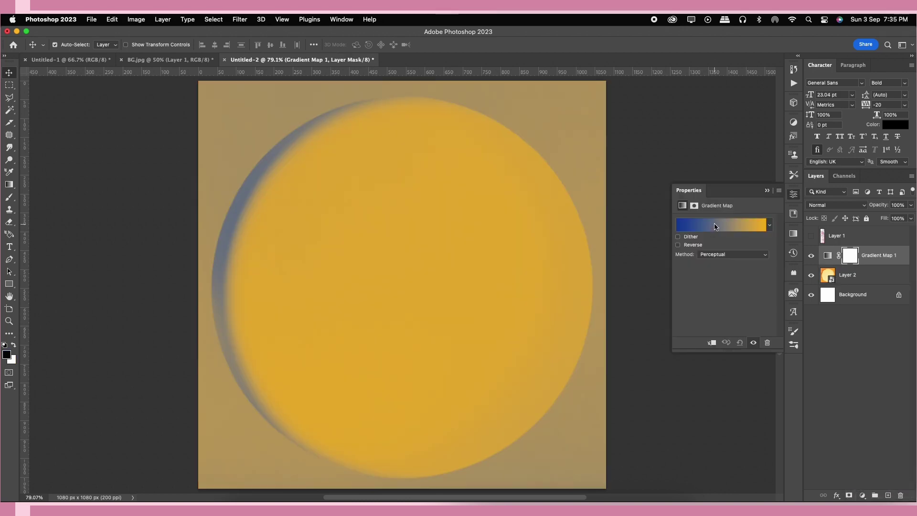
left_click(715, 226)
left_click(560, 92)
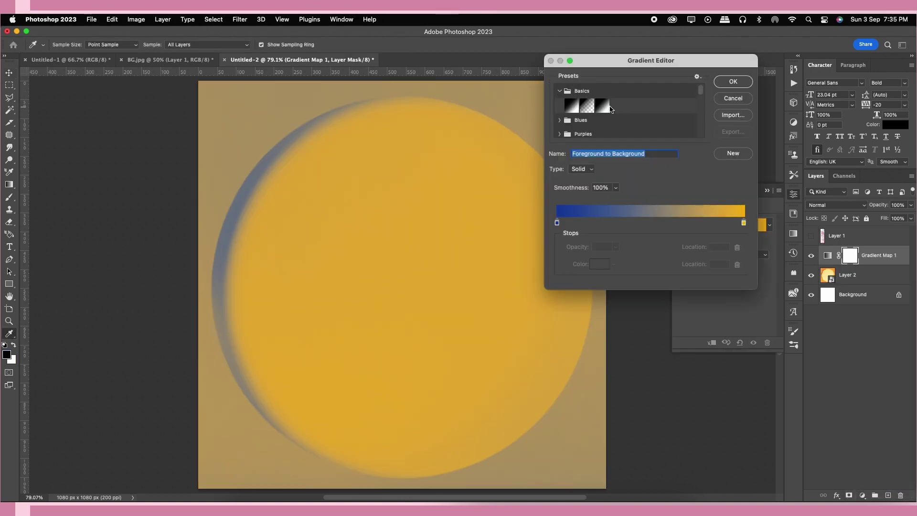
left_click(603, 106)
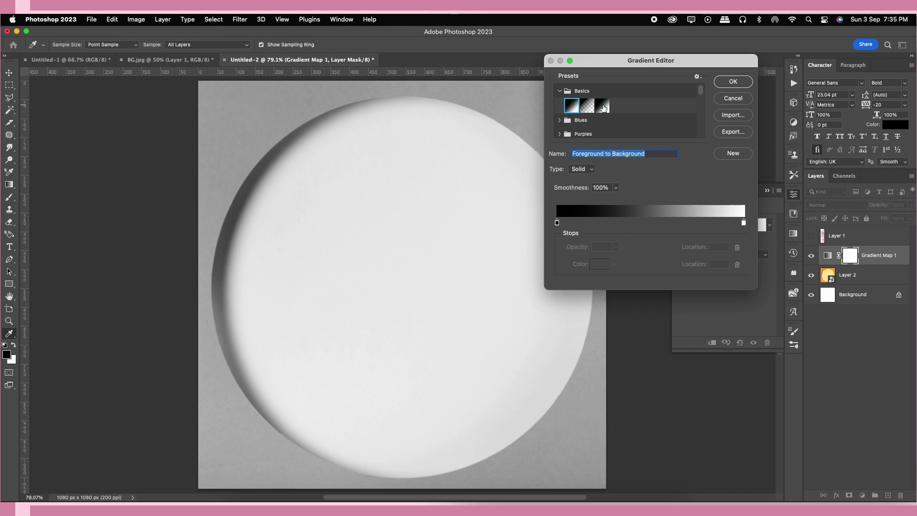
left_click(727, 84)
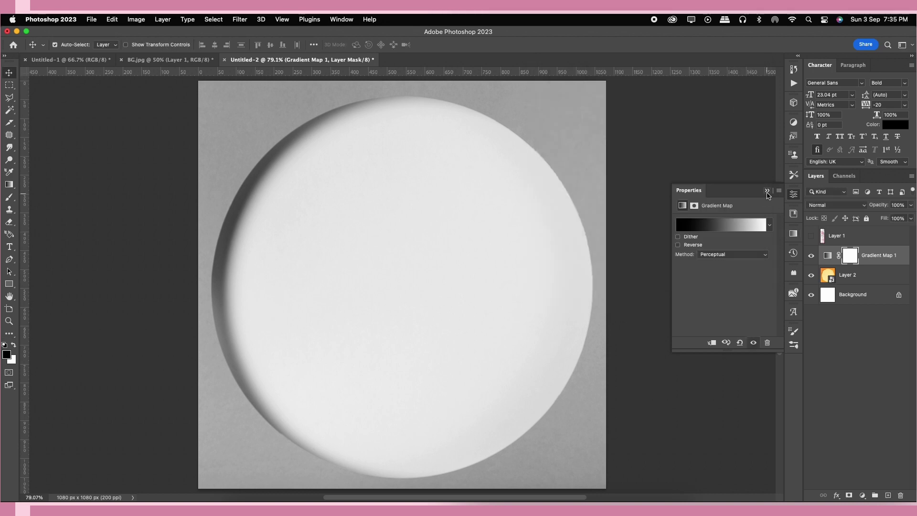
left_click(767, 191)
left_click(812, 236)
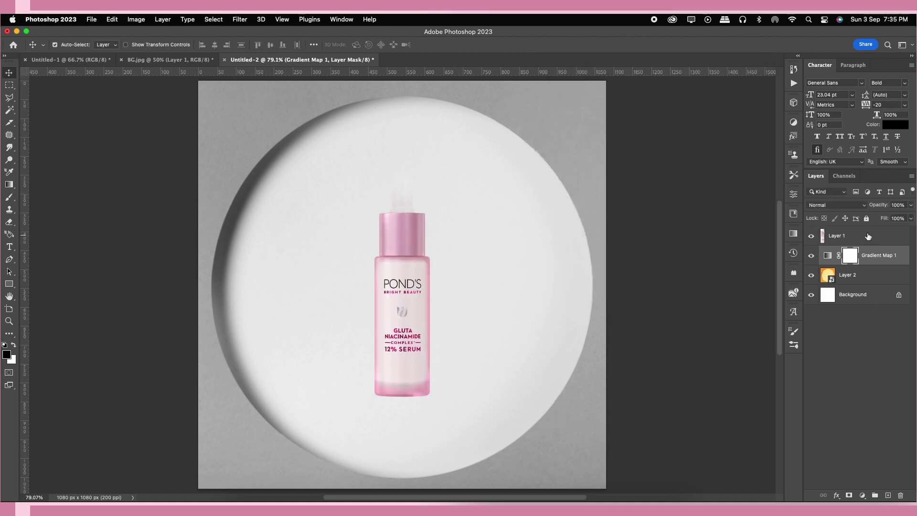
left_click(881, 255)
Add a Solid Color fill sampled from the pink cap (c692a1) in Color blend mode
left_click(870, 494)
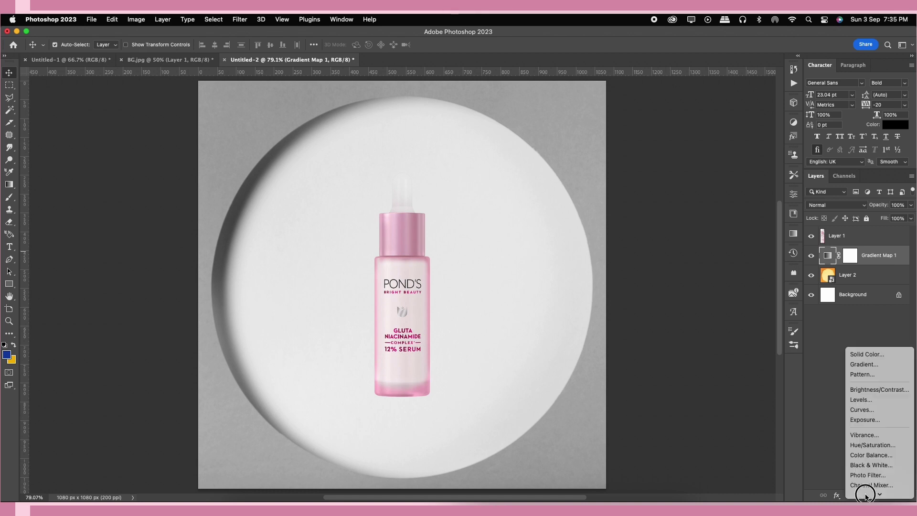
left_click(874, 352)
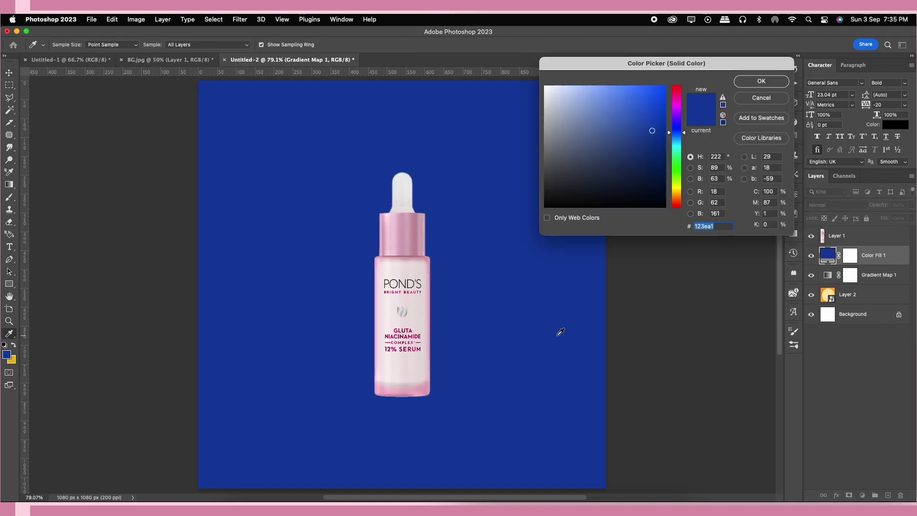
left_click(418, 229)
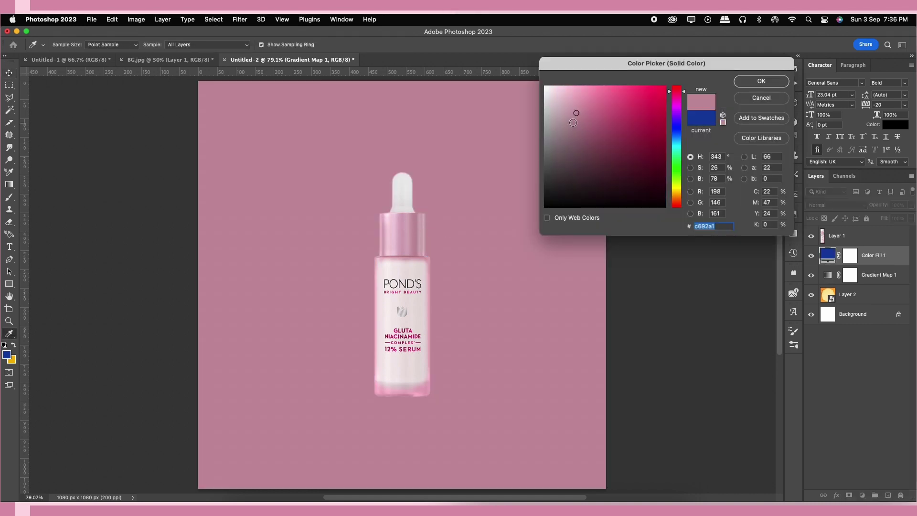
left_click(761, 81)
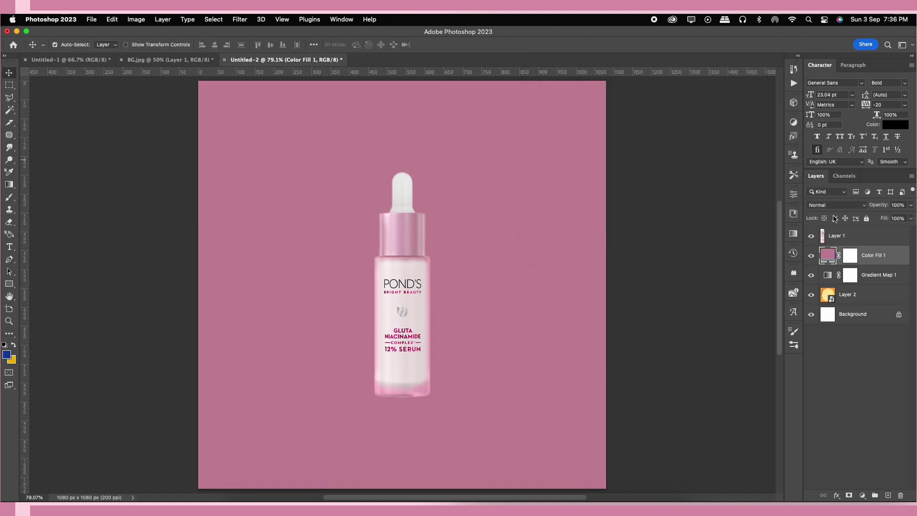
left_click(831, 205)
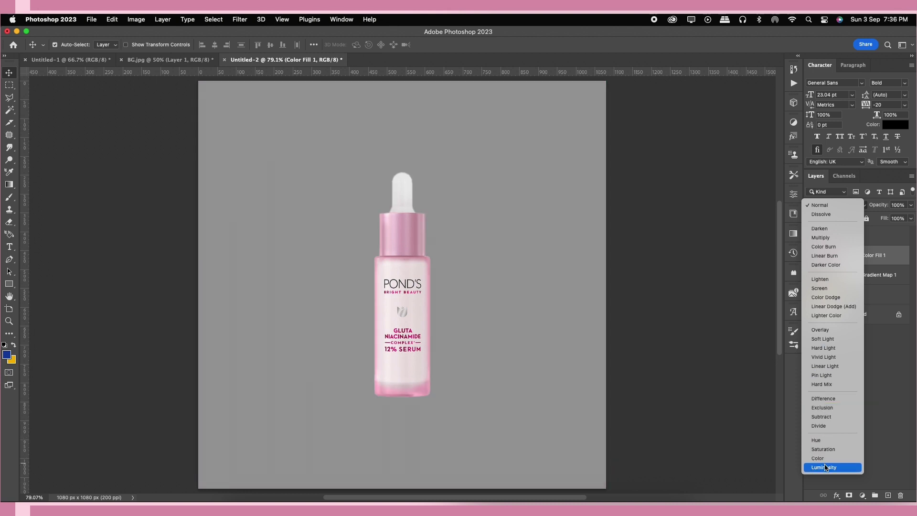
left_click(818, 458)
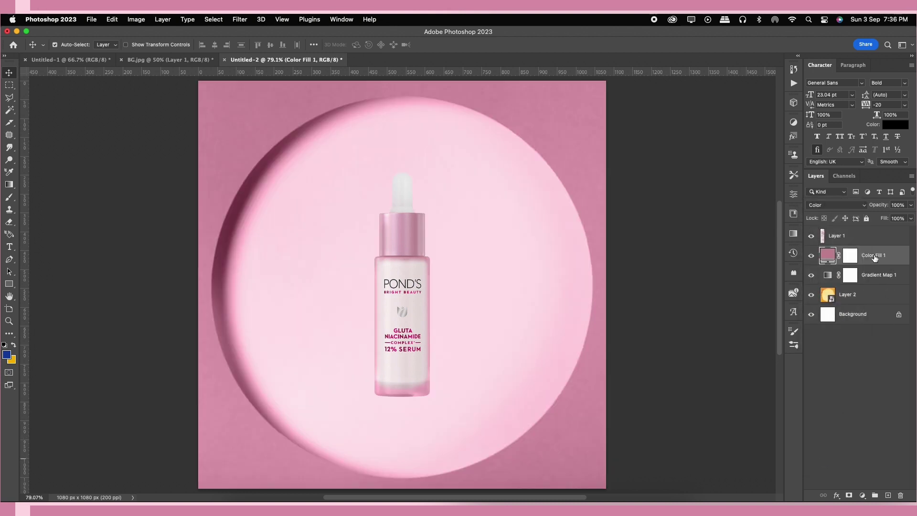
left_click(848, 237)
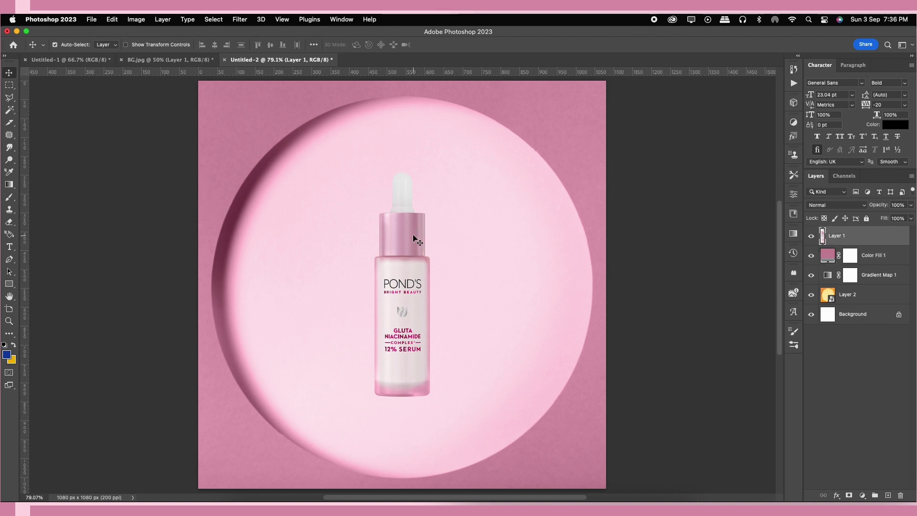
Try rotating and moving the bottle, then undo and cancel the transform
key("ctrl+t")
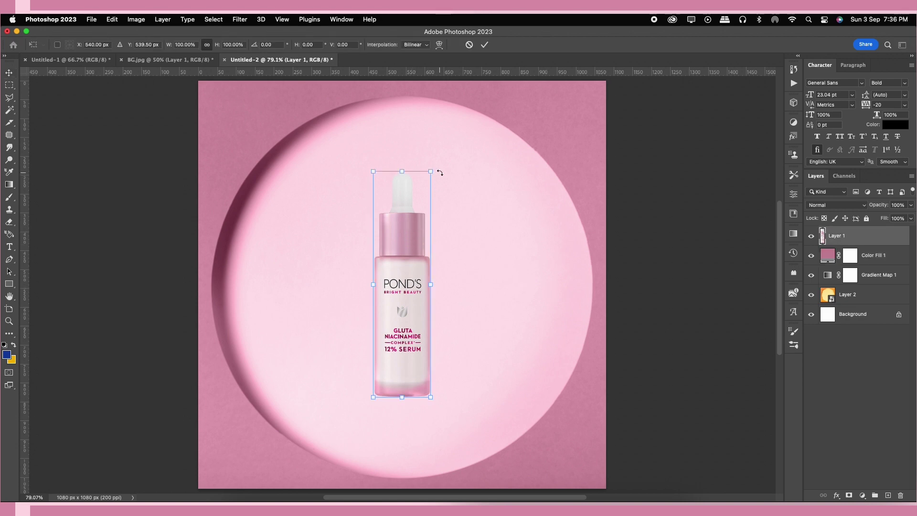
left_click_drag(440, 172, 446, 184)
left_click_drag(396, 243, 484, 262)
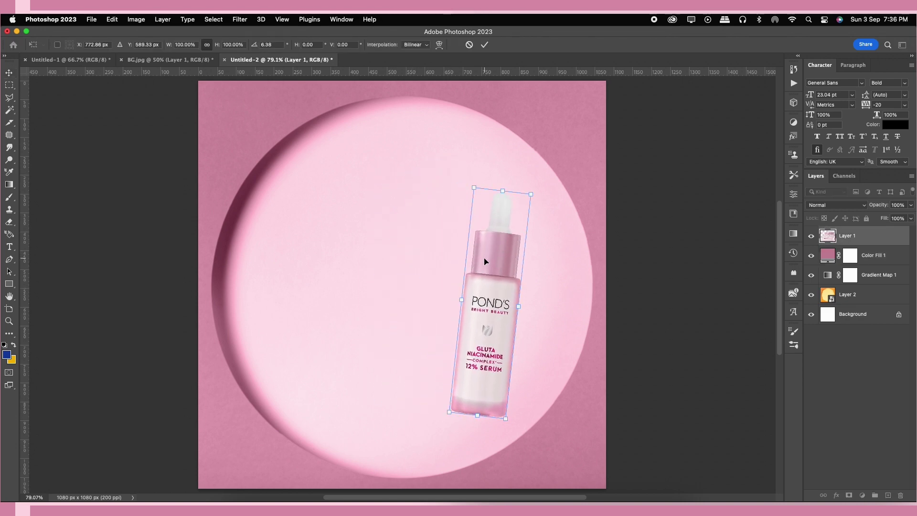
key("ctrl+z")
key("Escape")
Convert the bottle to a smart object, scale it to about 107% and tilt it 7.6° rightward
right_click(854, 236)
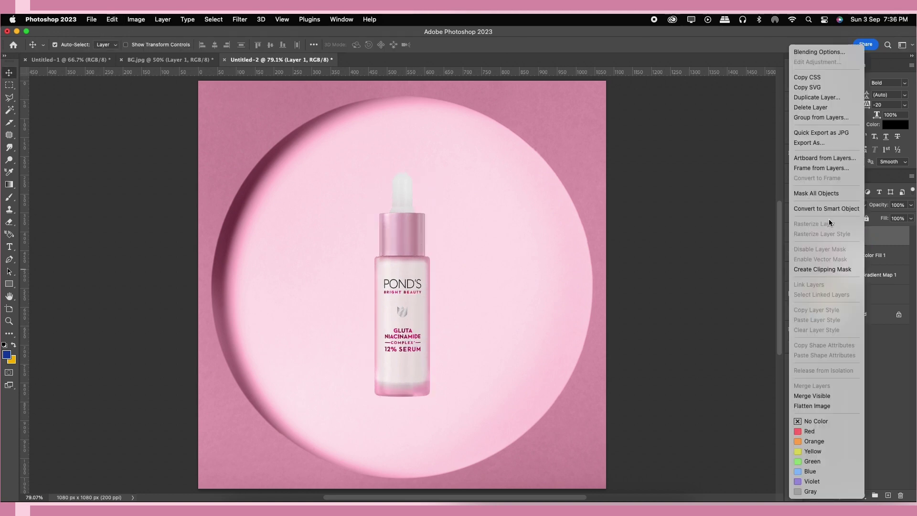
left_click(827, 209)
key("ctrl+t")
mouse_move(430, 172)
left_mouse_down()
mouse_move(442, 160)
mouse_move(454, 191)
left_mouse_up()
left_click_drag(396, 246, 480, 246)
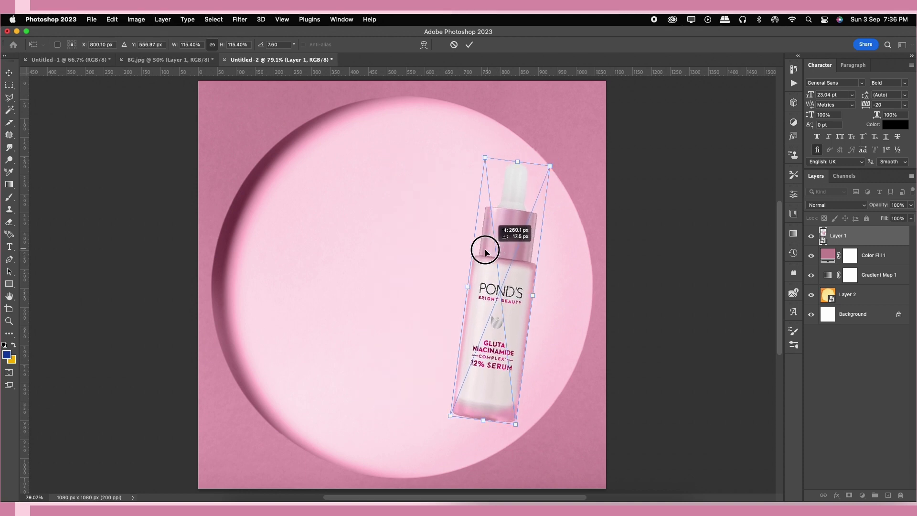
left_click_drag(536, 160, 525, 168)
left_click_drag(506, 234, 490, 235)
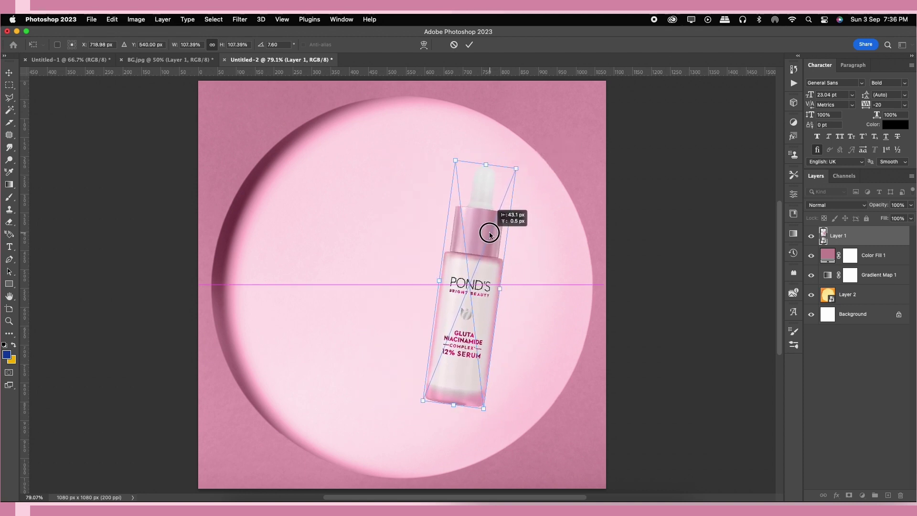
key("Return")
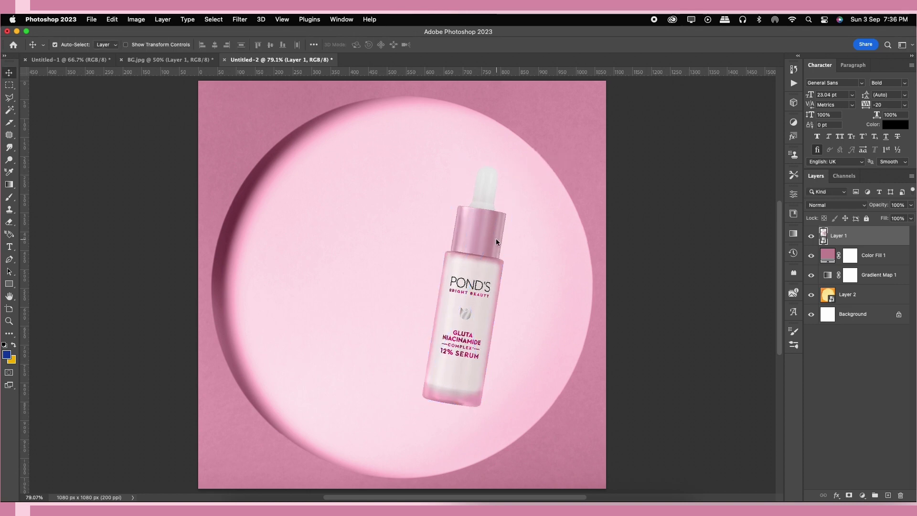
Add a drop shadow to the bottle, offsetting it down-right with a softened edge
double_click(864, 240)
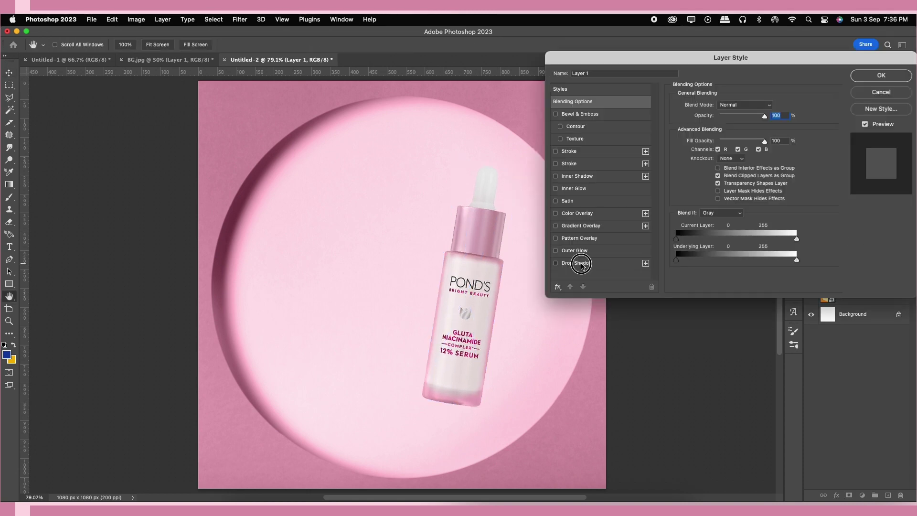
left_click(578, 263)
left_click_drag(731, 119, 752, 119)
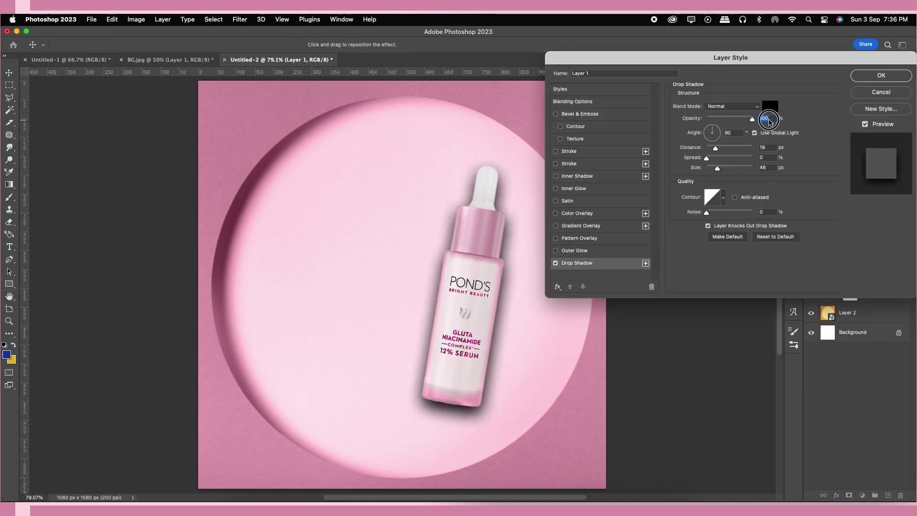
left_click_drag(718, 168, 692, 168)
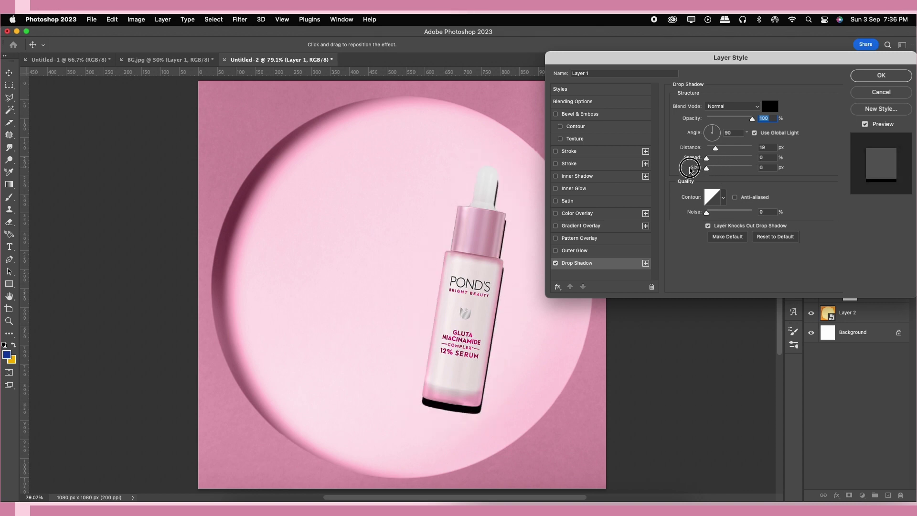
left_click_drag(492, 340, 501, 337)
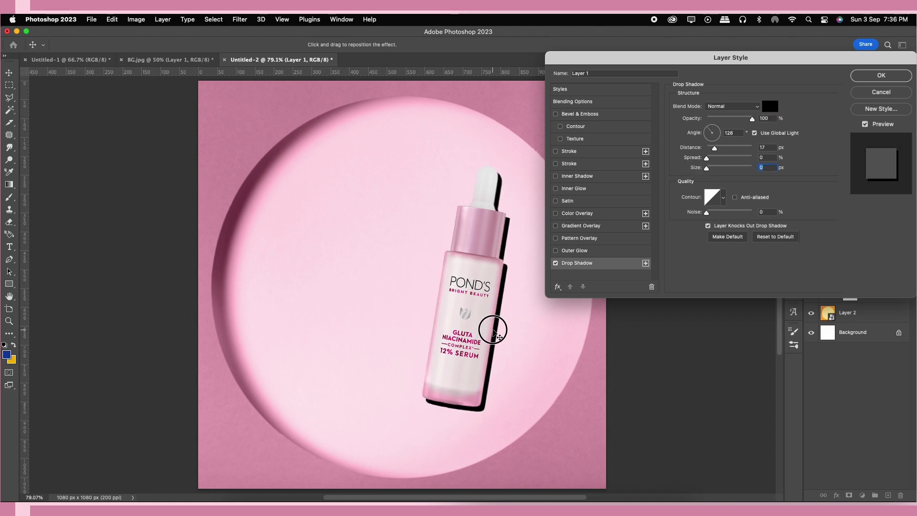
left_click_drag(710, 168, 713, 168)
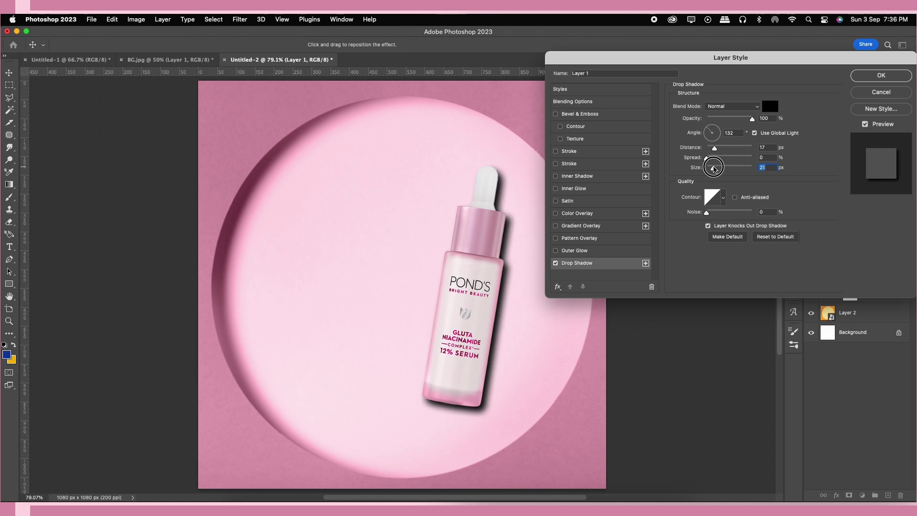
left_click_drag(509, 292, 502, 291)
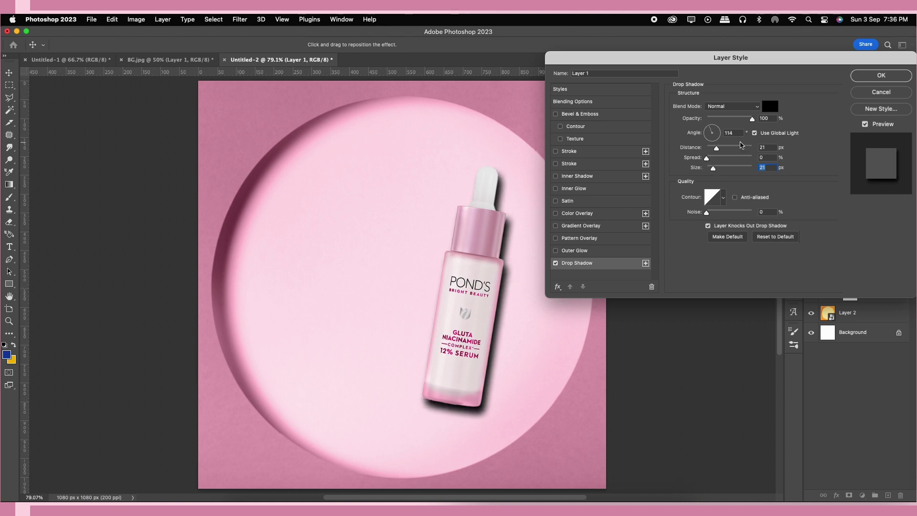
Give the shadow a pinkish colour sampled from the image in Multiply mode
left_click(770, 106)
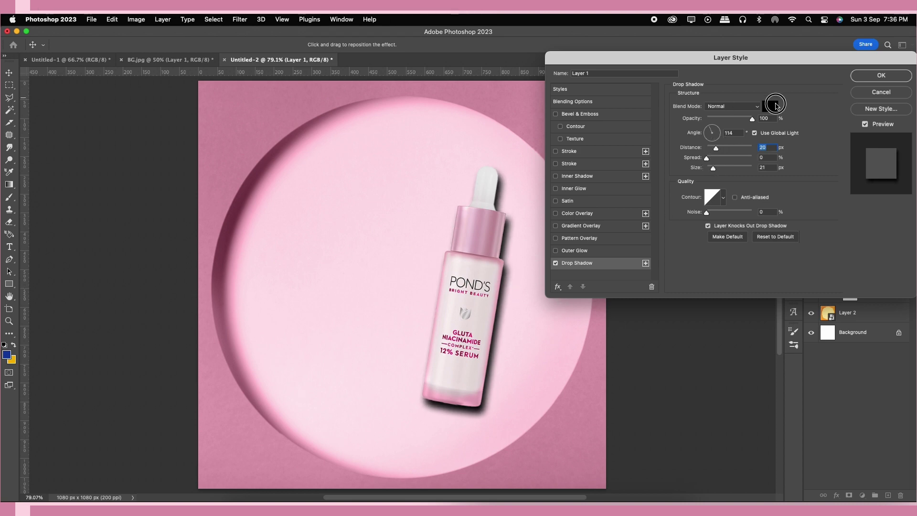
left_click(238, 207)
left_click(763, 82)
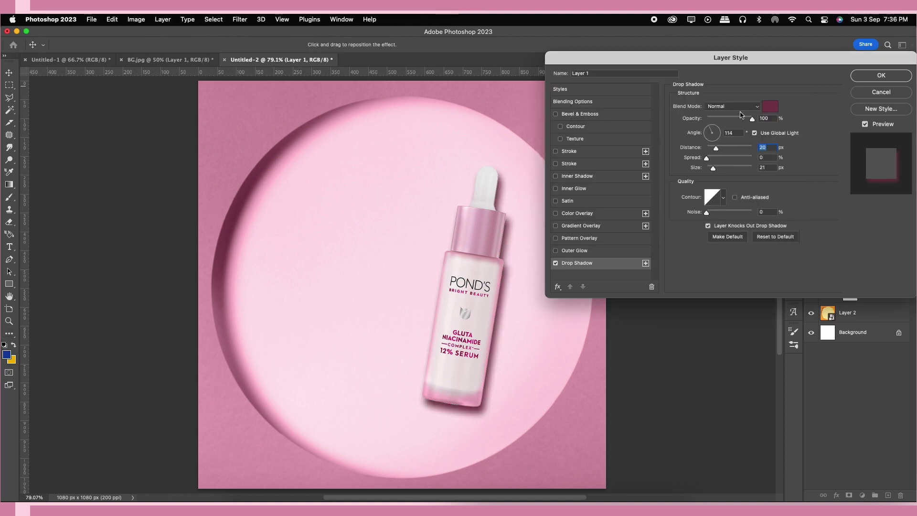
left_click(735, 107)
left_click(727, 139)
Change the shadow to a deep maroon, 66% opacity and 13 px size, and apply it
left_click(771, 106)
left_click(494, 227)
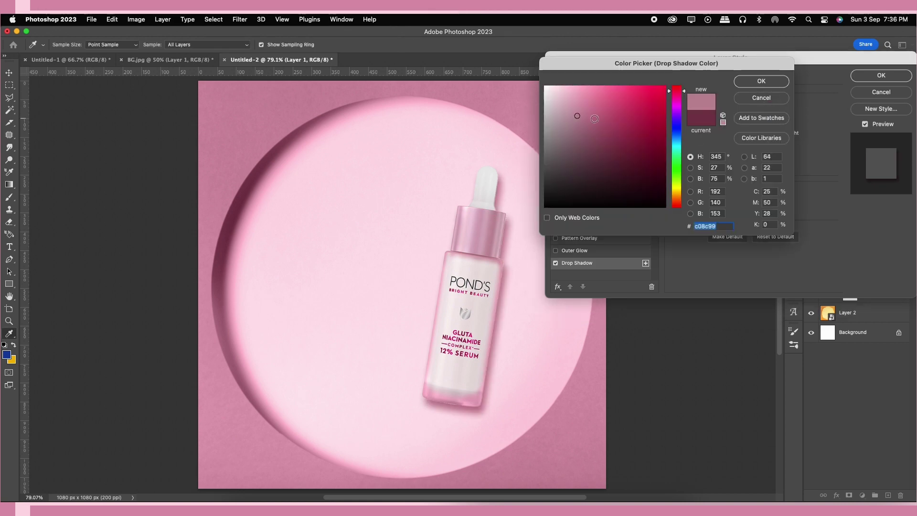
left_click_drag(594, 118, 598, 150)
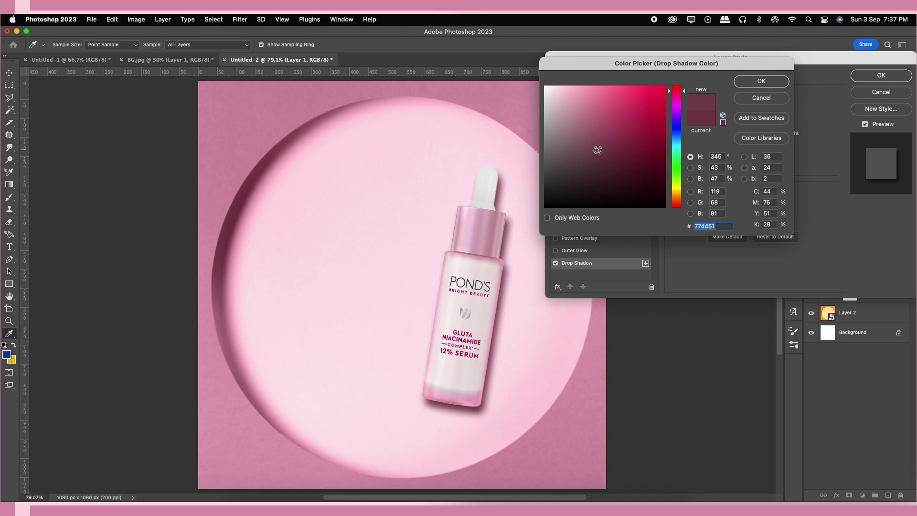
left_click(760, 81)
left_click_drag(715, 171, 717, 148)
left_click_drag(748, 119, 736, 119)
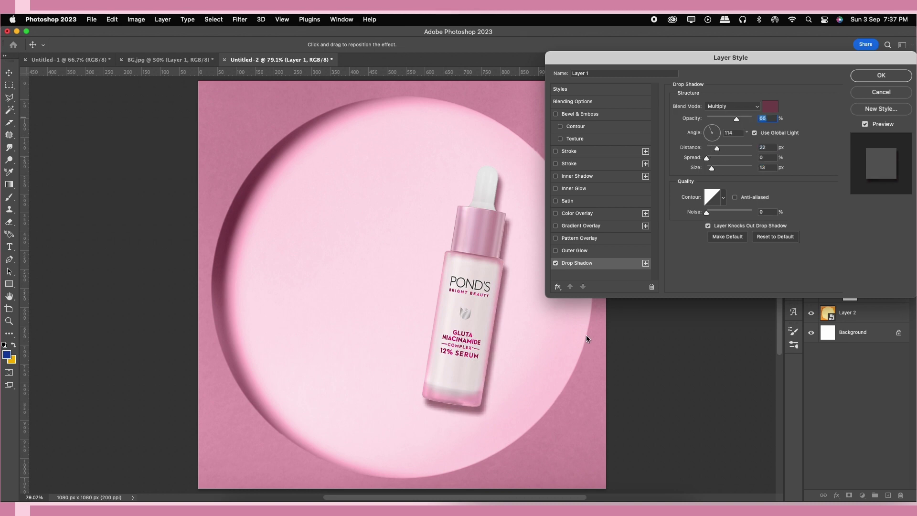
left_click(496, 339)
left_click(881, 76)
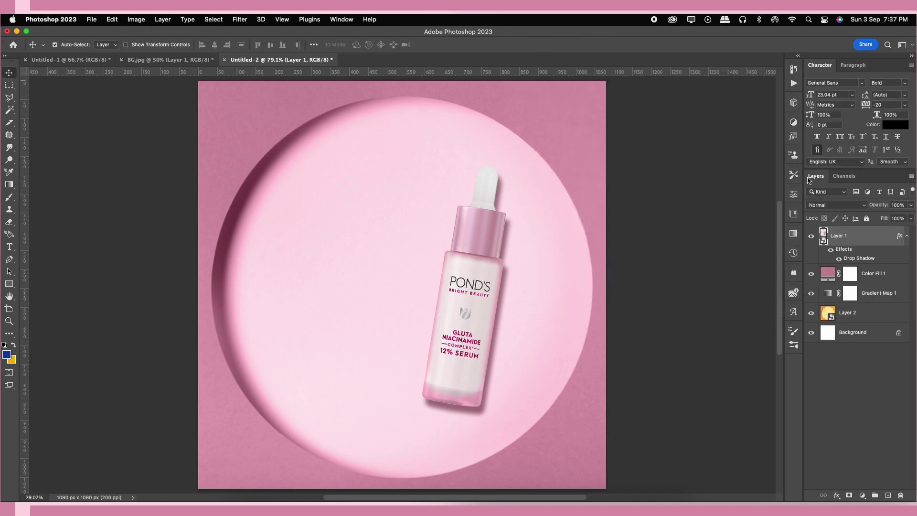
Add an Exposure adjustment of -0.35 clipped to the bottle layer
left_click(906, 236)
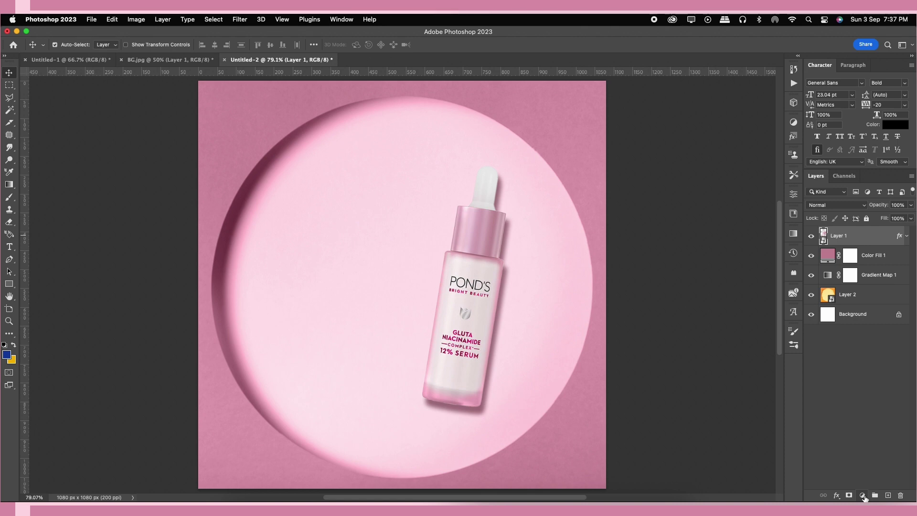
left_click(863, 495)
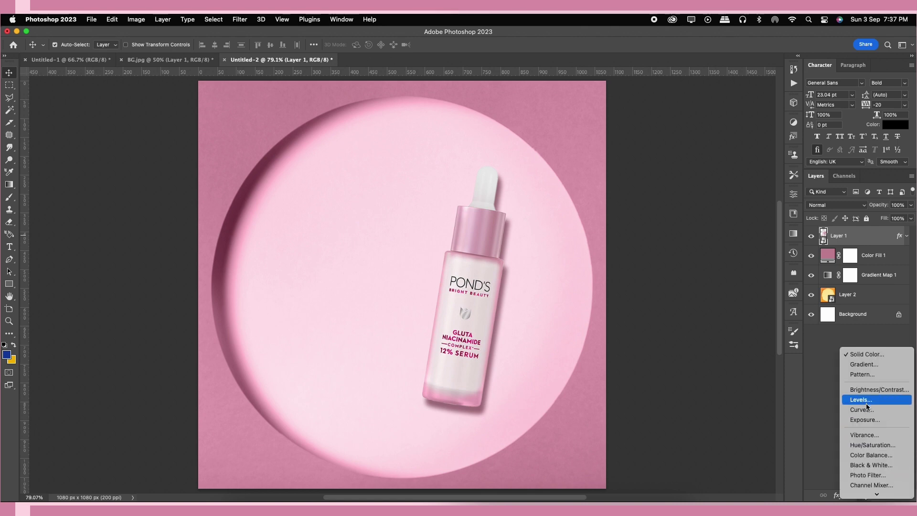
left_click(865, 419)
left_click(832, 243, "alt")
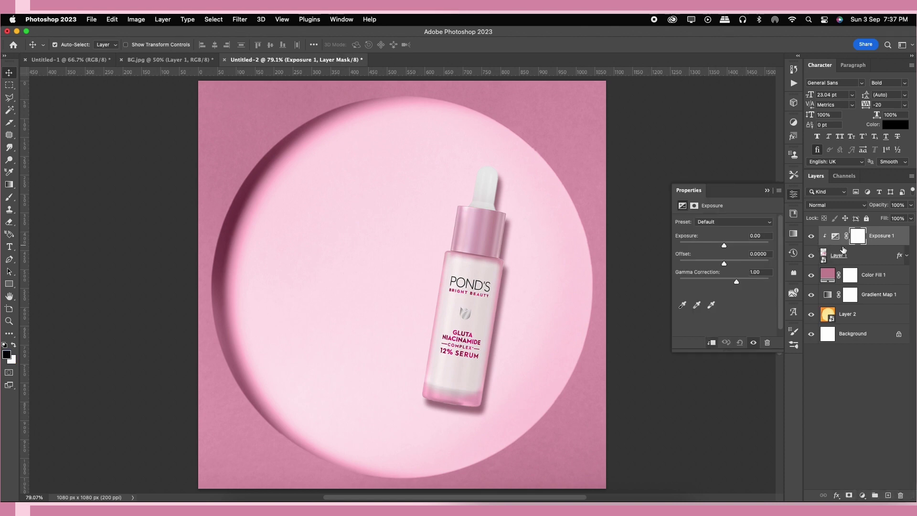
mouse_move(724, 245)
left_mouse_down()
mouse_move(719, 263)
mouse_move(736, 281)
left_mouse_up()
left_click(766, 192)
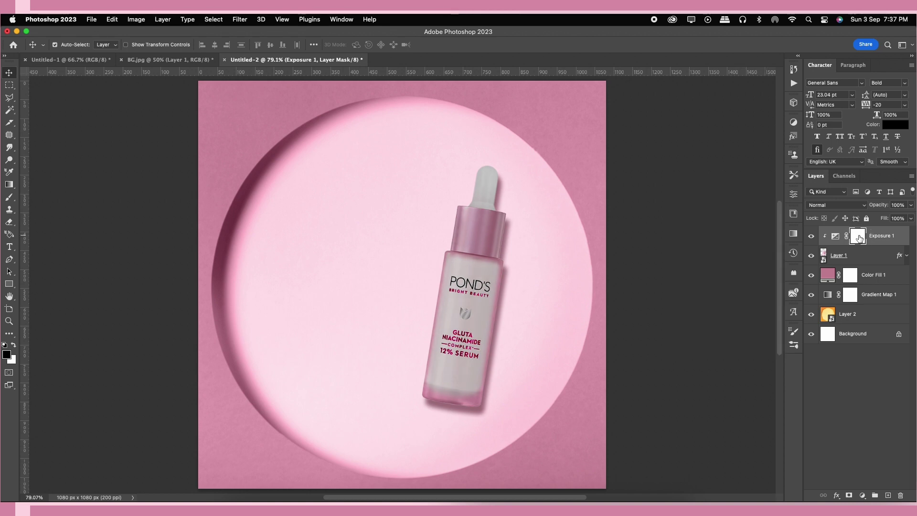
Invert the Exposure mask to black so the effect is hidden
left_click(142, 19)
mouse_move(150, 46)
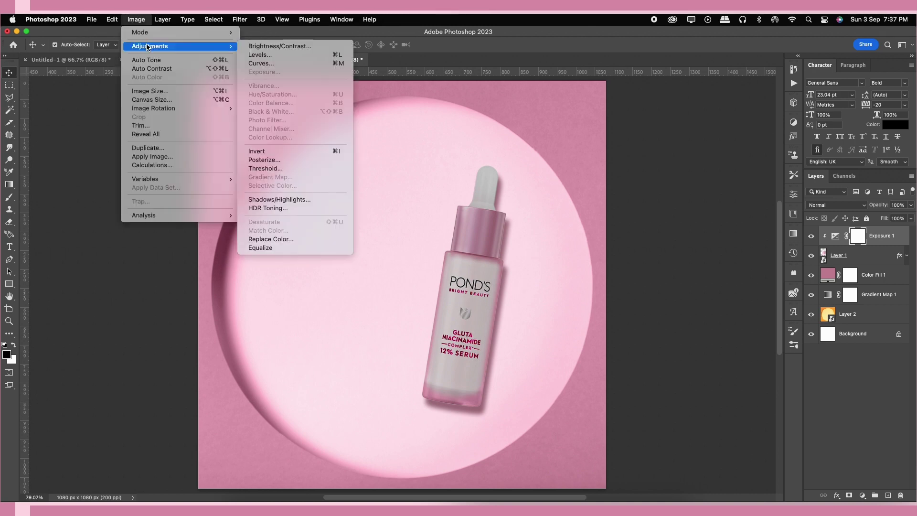
left_click(276, 151)
key("g")
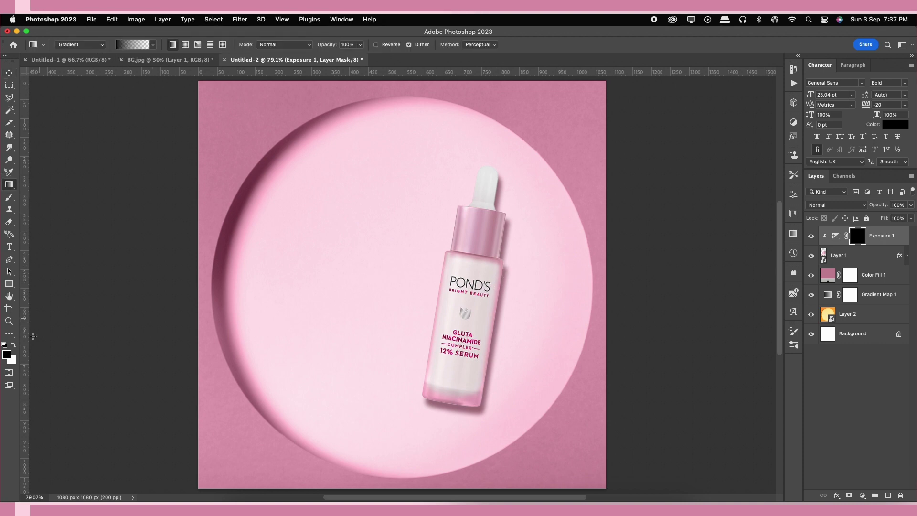
Paint a white-to-transparent gradient on the mask to reveal the exposure near POND'S
key("x")
left_click(153, 45)
left_click(84, 62)
left_click(116, 79)
left_click(455, 101)
mouse_move(463, 277)
left_mouse_down()
mouse_move(502, 285)
mouse_move(455, 285)
left_mouse_up()
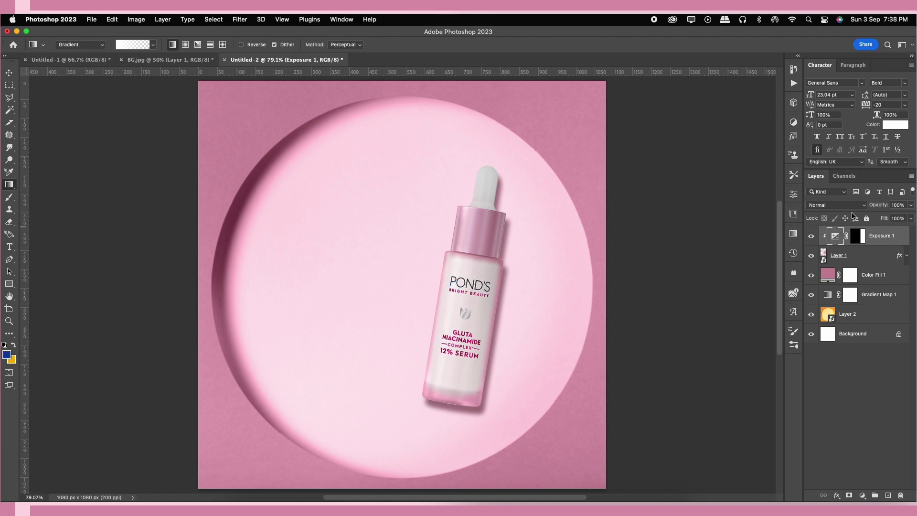
Set the Exposure layer to Linear Burn at 23% opacity
left_click(833, 205)
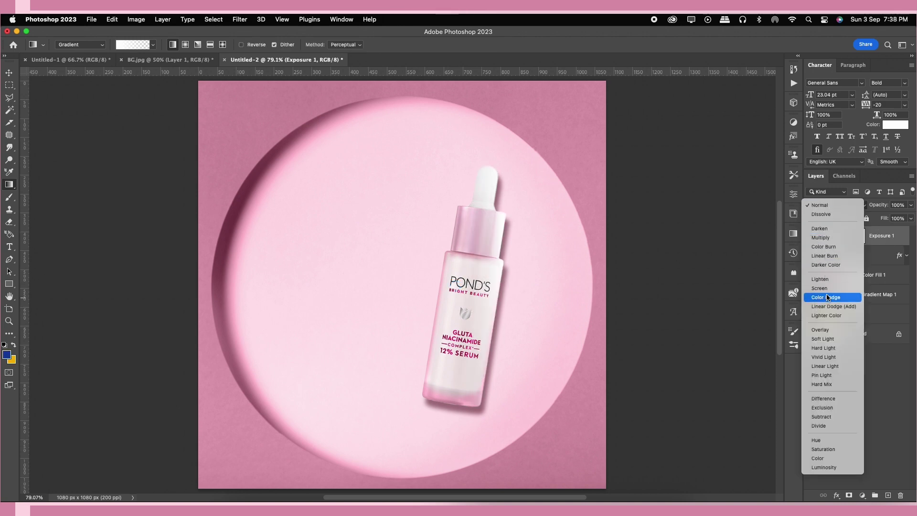
left_click(828, 257)
left_click(911, 204)
left_click_drag(911, 218, 883, 219)
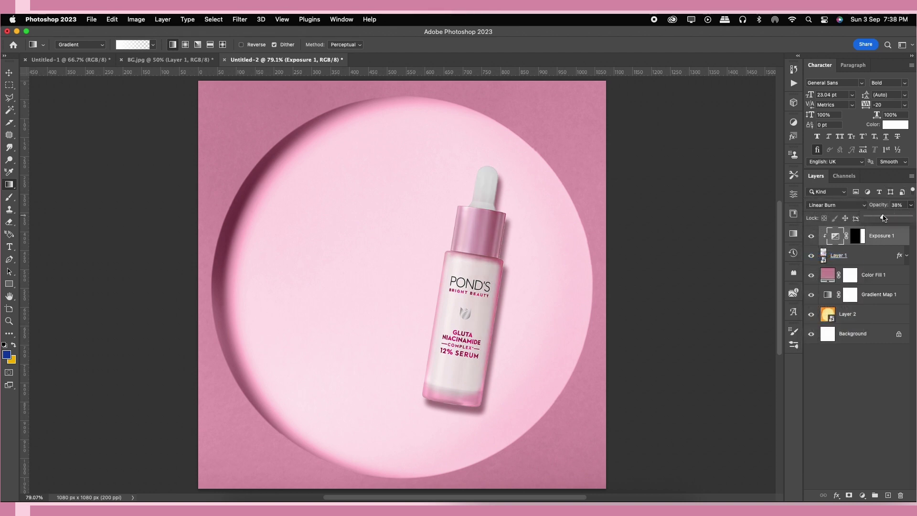
left_click_drag(884, 218, 877, 215)
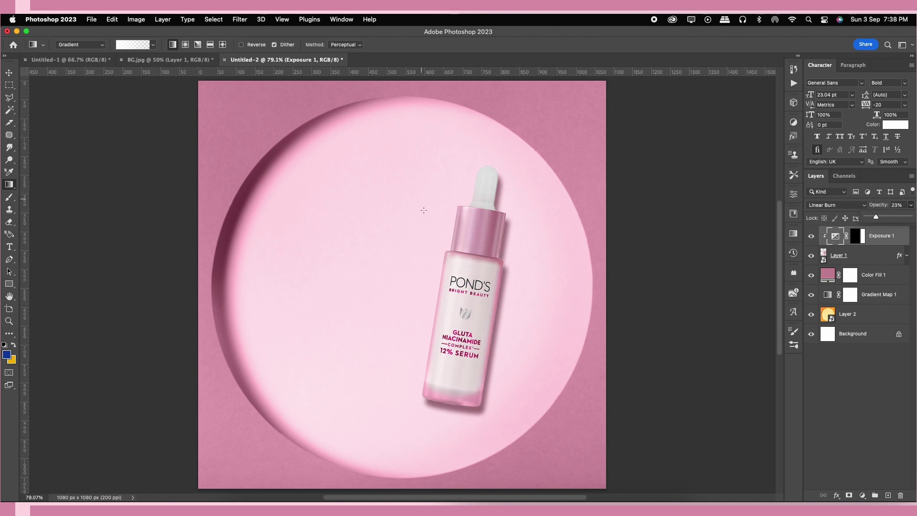
left_click(5, 75)
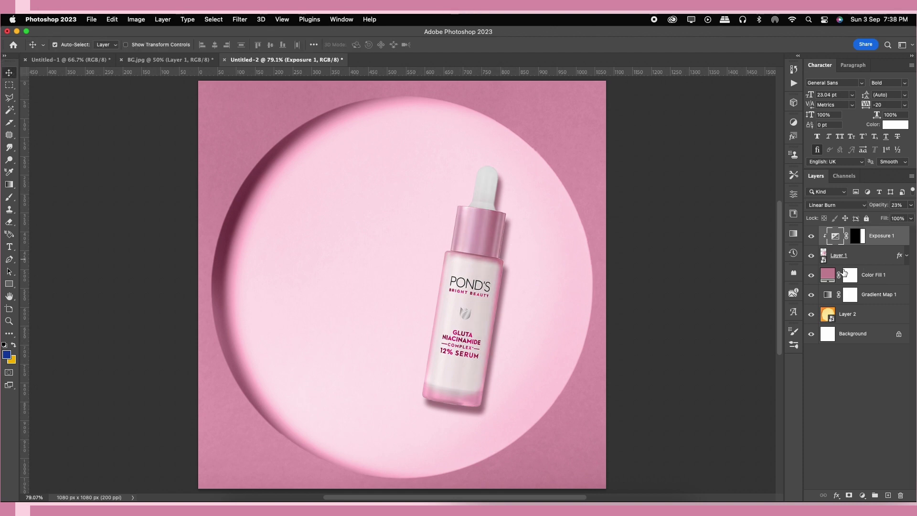
Adjust the bottle's drop shadow to 28 px distance and 27 px size
left_click(906, 255)
double_click(855, 278)
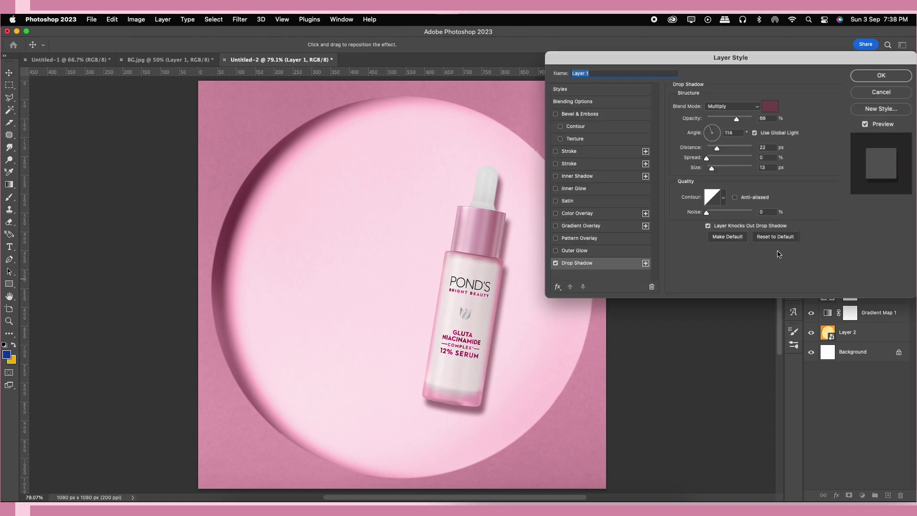
left_click_drag(716, 168, 714, 168)
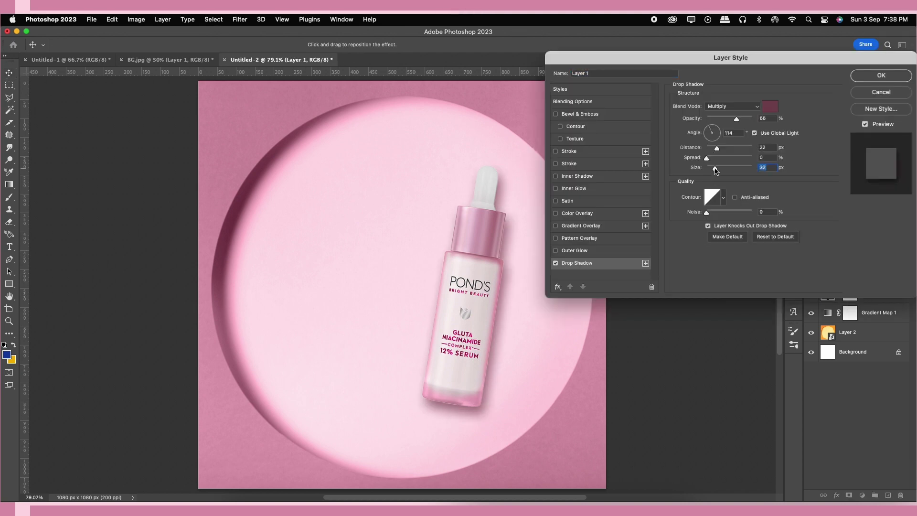
left_click_drag(515, 320, 508, 312)
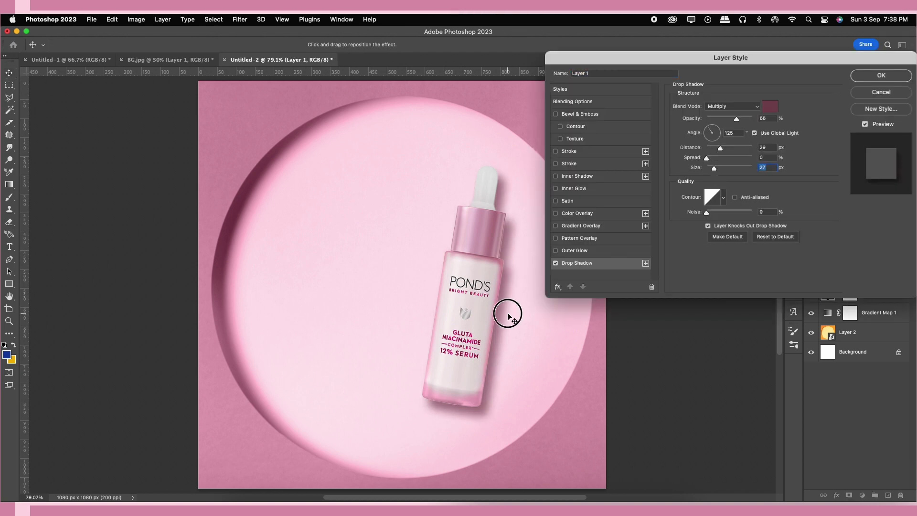
left_click(880, 76)
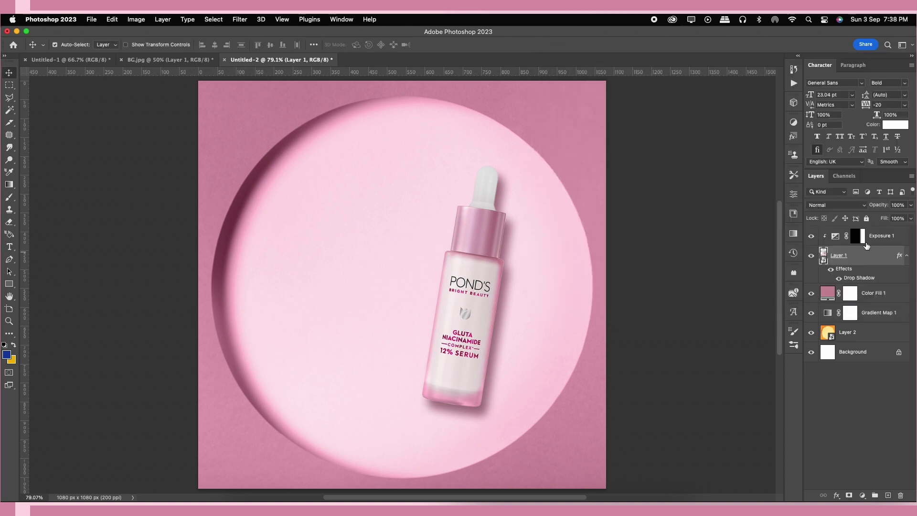
left_click(883, 236)
Paste the "Pond's Anti-Pigmentation Serum" title from Untitled-1 as a new type layer and move it slightly up-left
left_click(70, 59)
double_click(334, 283)
key("super+c")
left_click(389, 60)
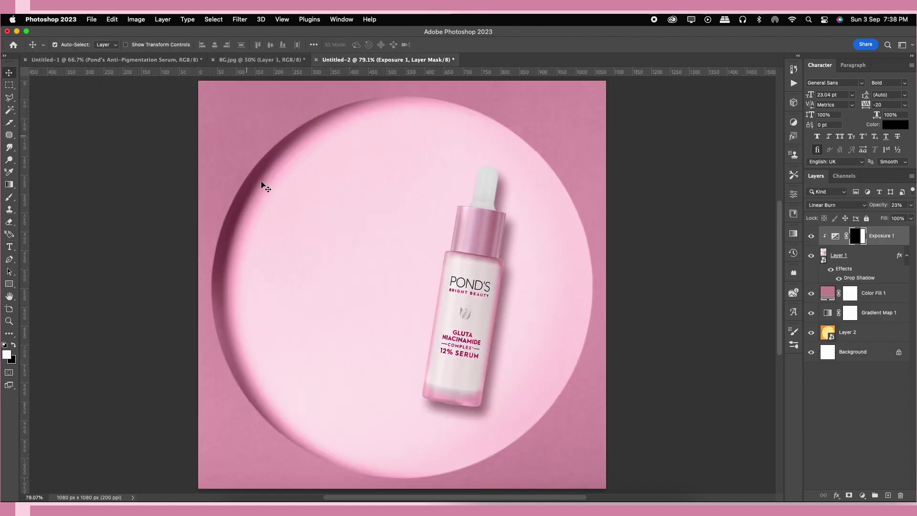
key("t")
left_click(271, 220)
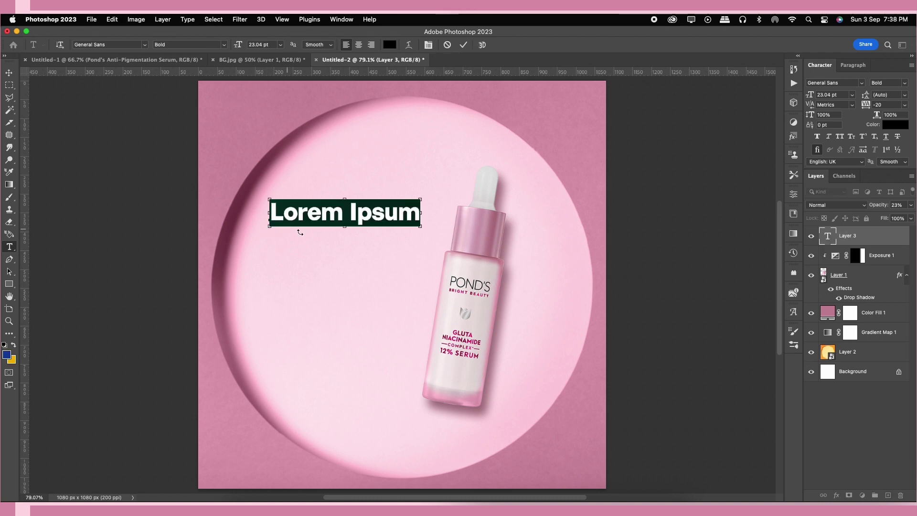
key("super+v")
key("Escape")
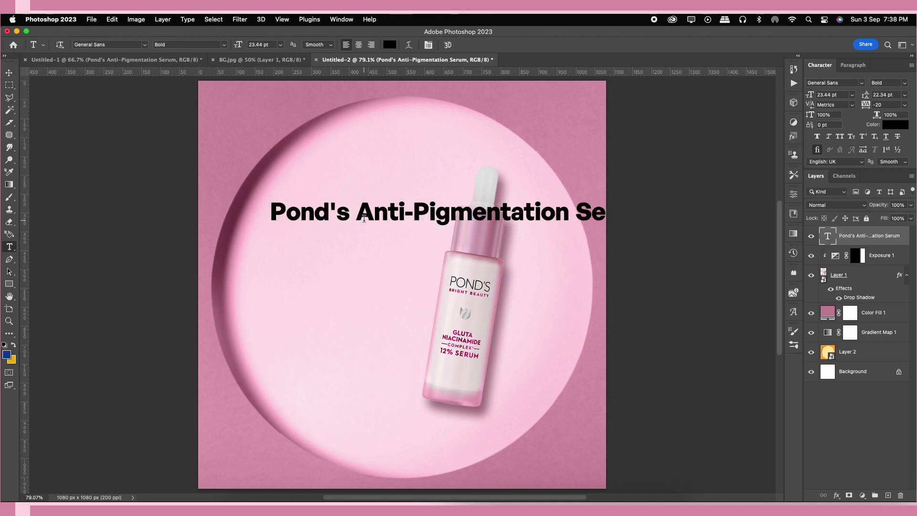
key("v")
left_click_drag(364, 218, 356, 206)
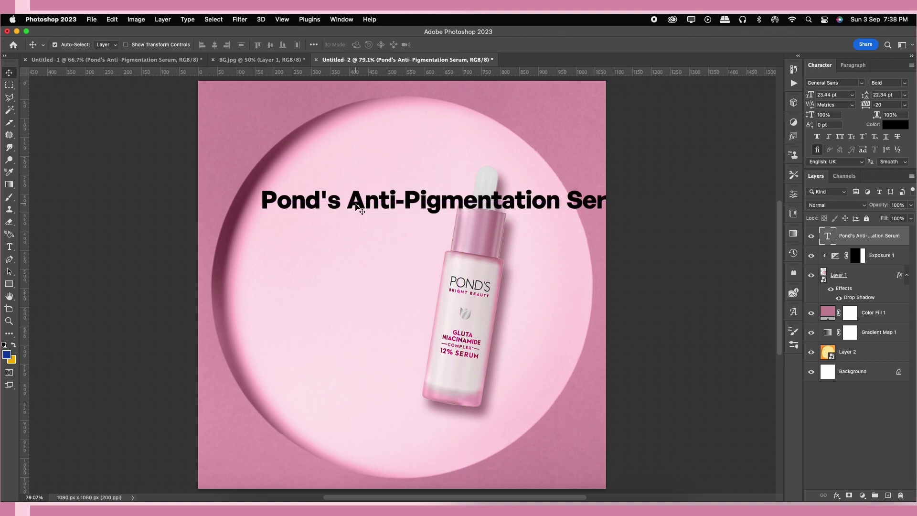
Break the headline into three lines, with Serum on its own line
key("t")
left_click(404, 198)
key("Return")
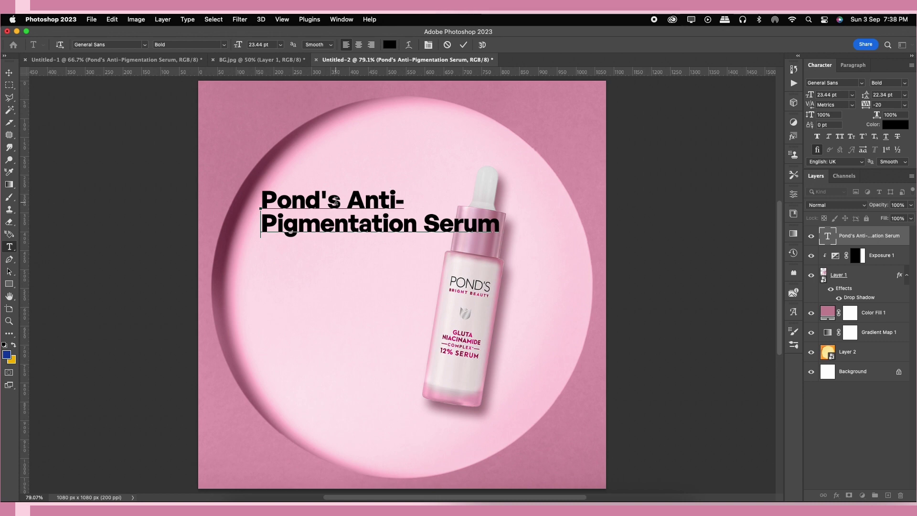
key("alt+Left")
key("Return")
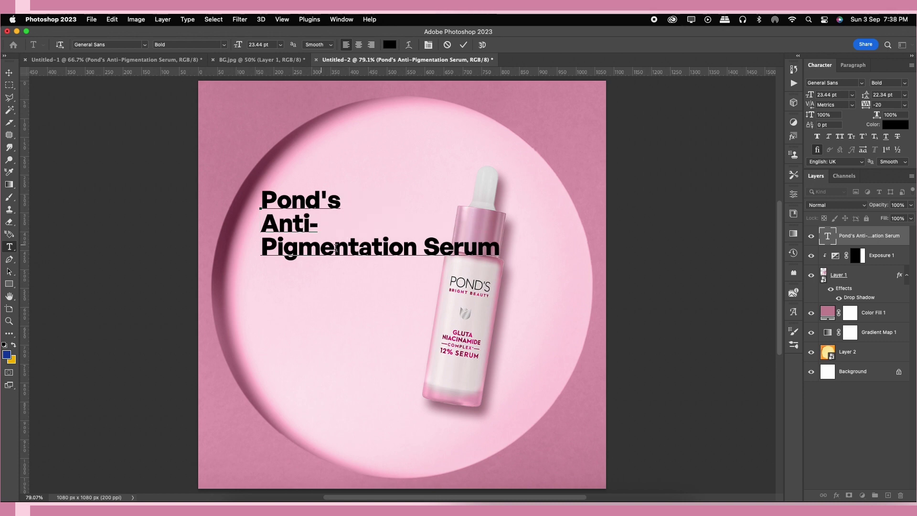
left_click(422, 246)
key("Return")
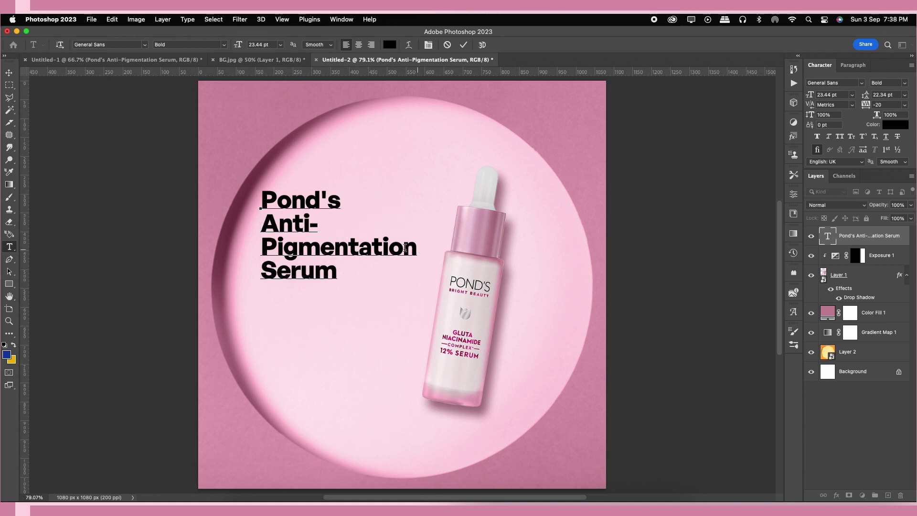
key("Up")
key("Up")
key("BackSpace")
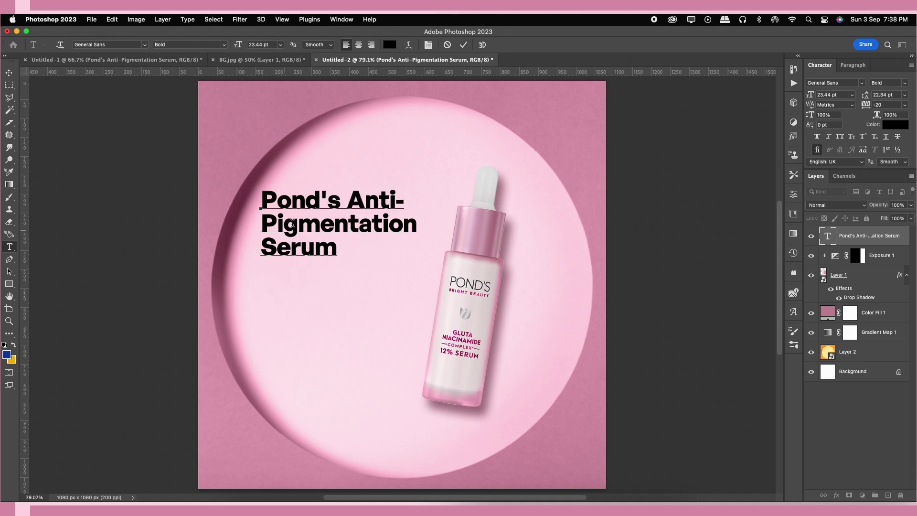
left_click(464, 44)
Recolour the headline deep magenta #a02952, starting from a pink sampled on the bottle
key("v")
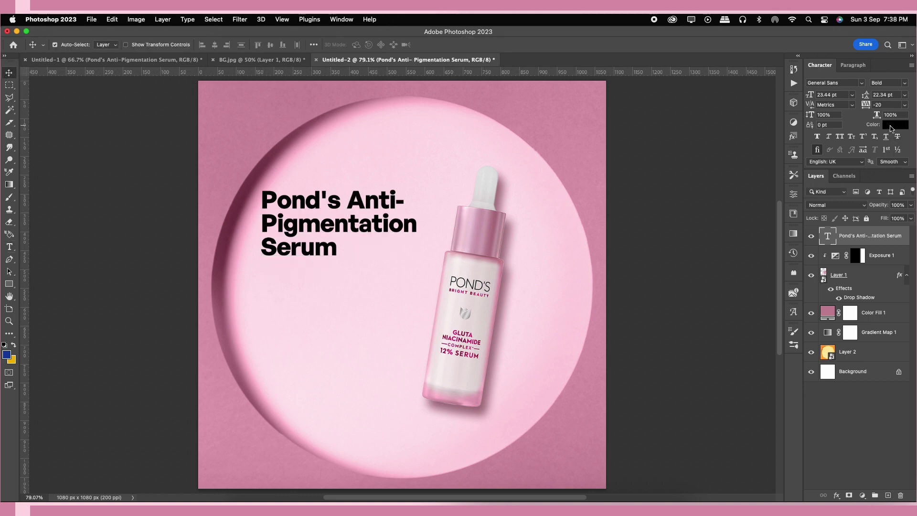
left_click(895, 124)
left_click(468, 334)
left_click(598, 108)
left_click_drag(598, 108, 633, 130)
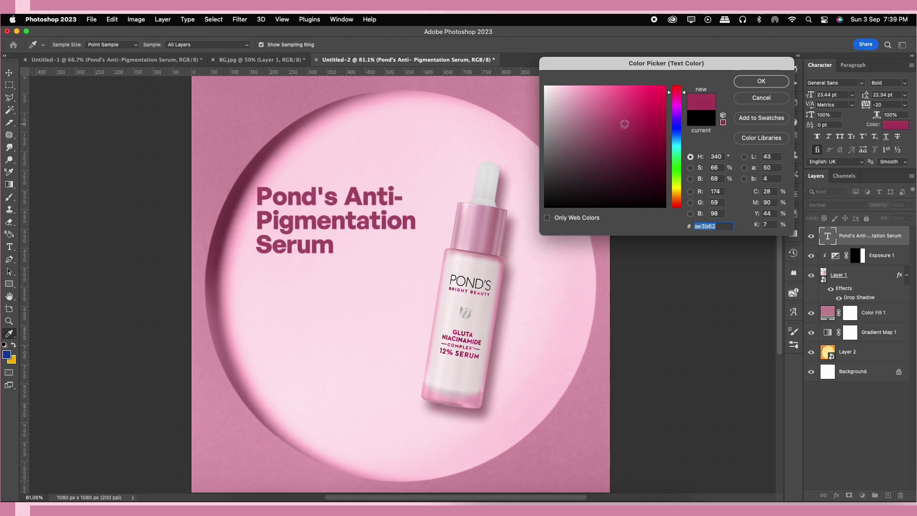
key("Return")
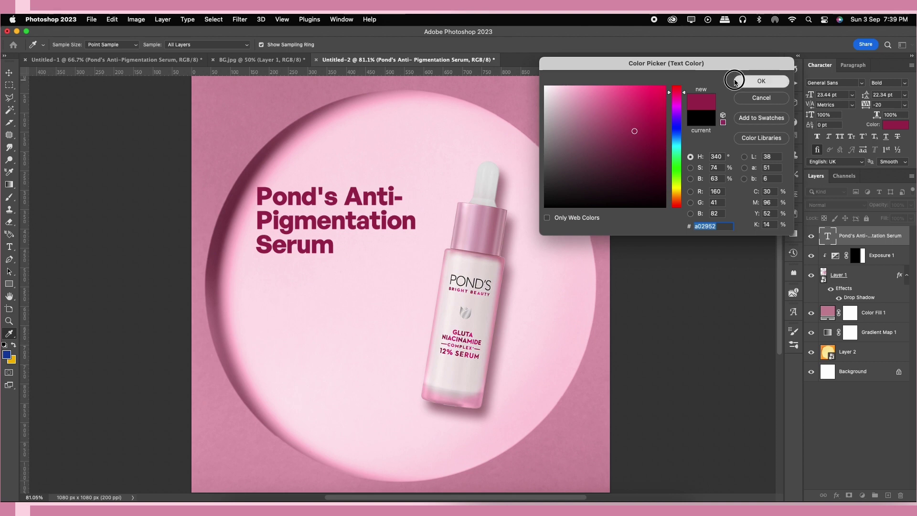
Shift the headline slightly right and down, undoing an accidental duplicate
key("ctrl+t")
mouse_move(367, 202)
left_mouse_down()
mouse_move(391, 217)
mouse_move(382, 325)
left_mouse_up()
key("Return")
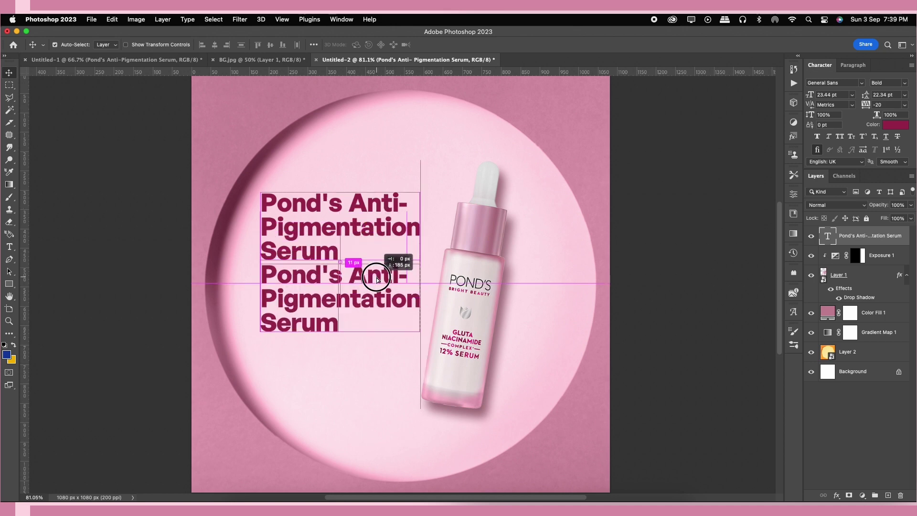
key("ctrl+z")
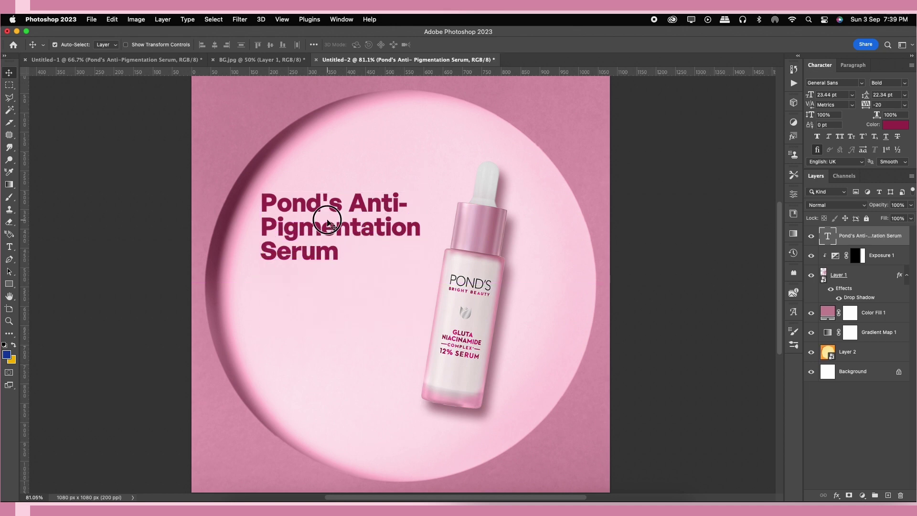
Paste the tagline "Penetrates 10 layers deep into the skin to repair & brighten skin" below the headline
left_click(112, 60)
double_click(268, 319)
key("ctrl+c")
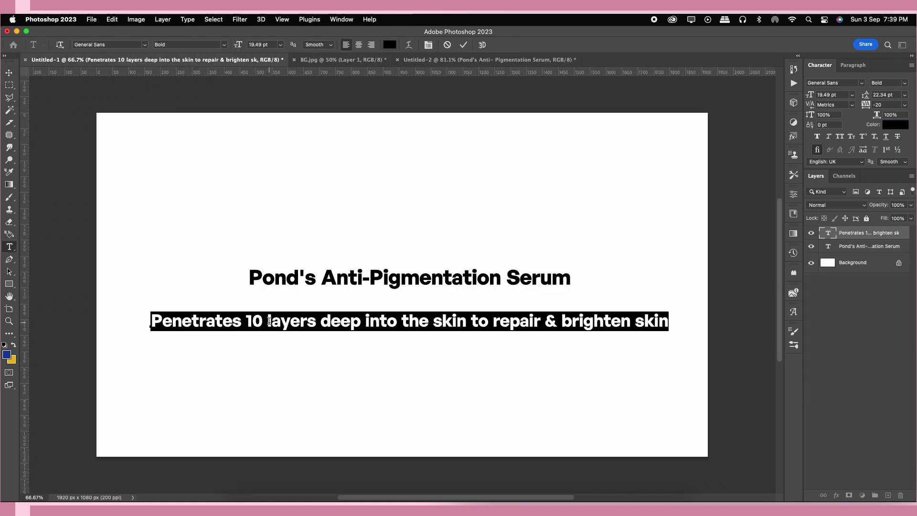
left_click(438, 61)
key("v")
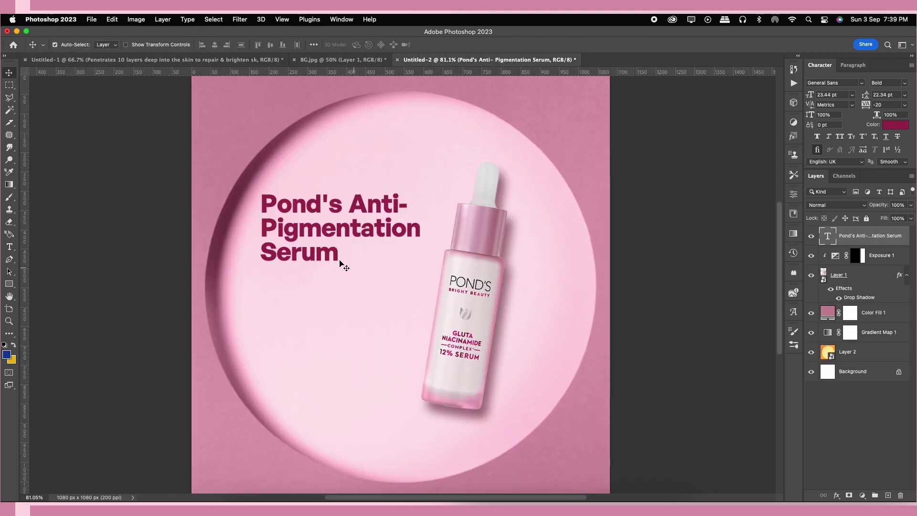
key("t")
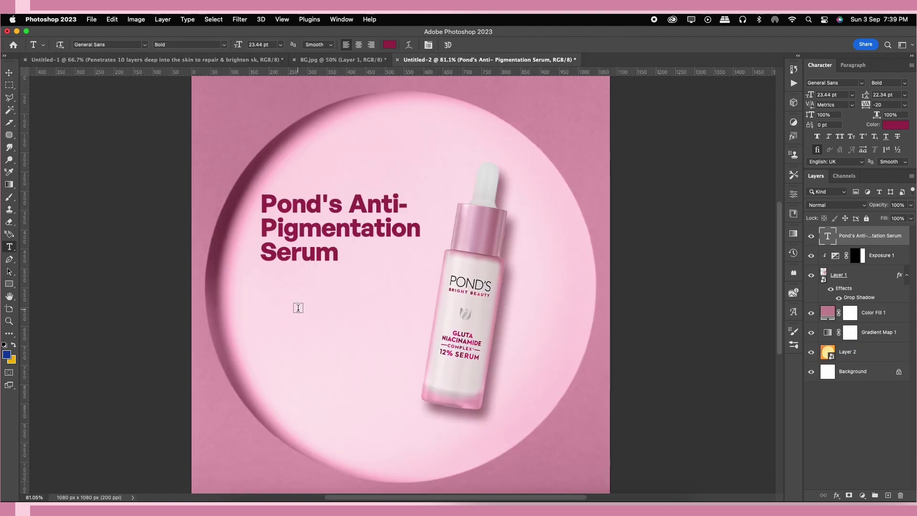
left_click(298, 308)
key("ctrl+v")
left_click(464, 45)
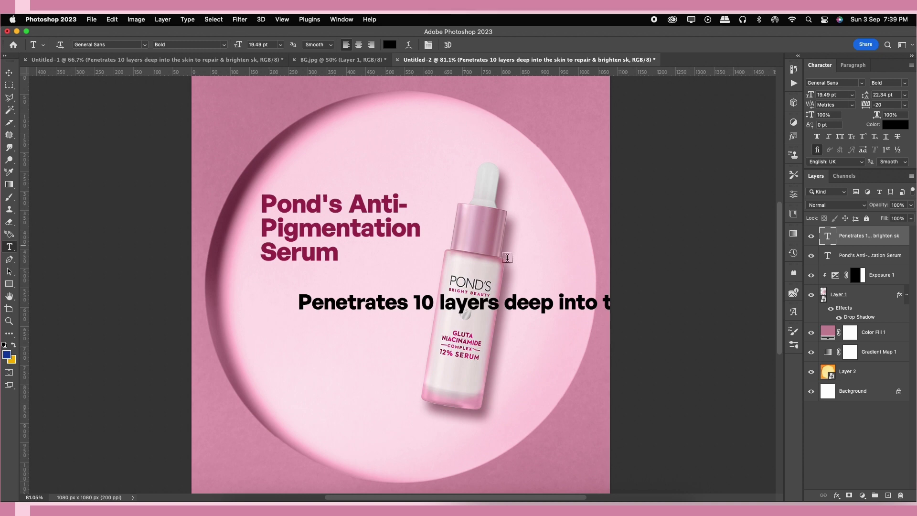
Give the tagline the headline's magenta and Regular weight, and align it under the headline
left_click(889, 125)
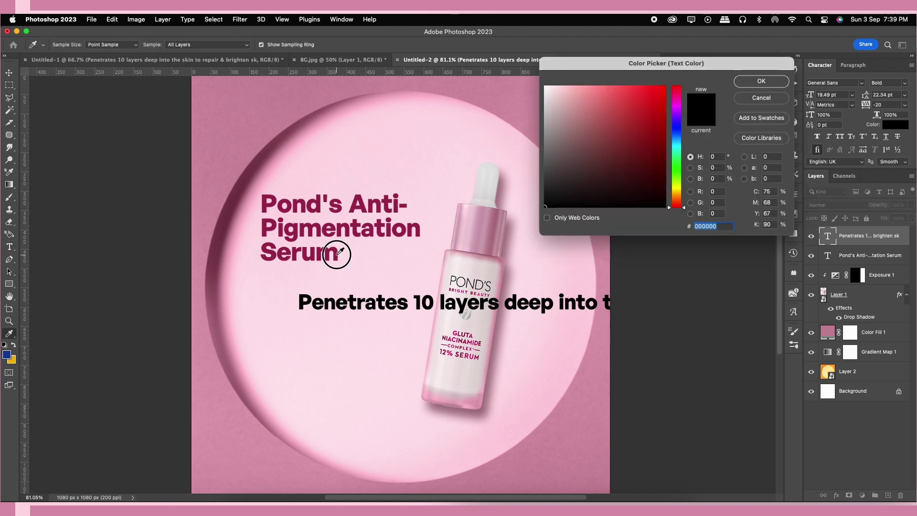
left_click(344, 255)
left_click(761, 81)
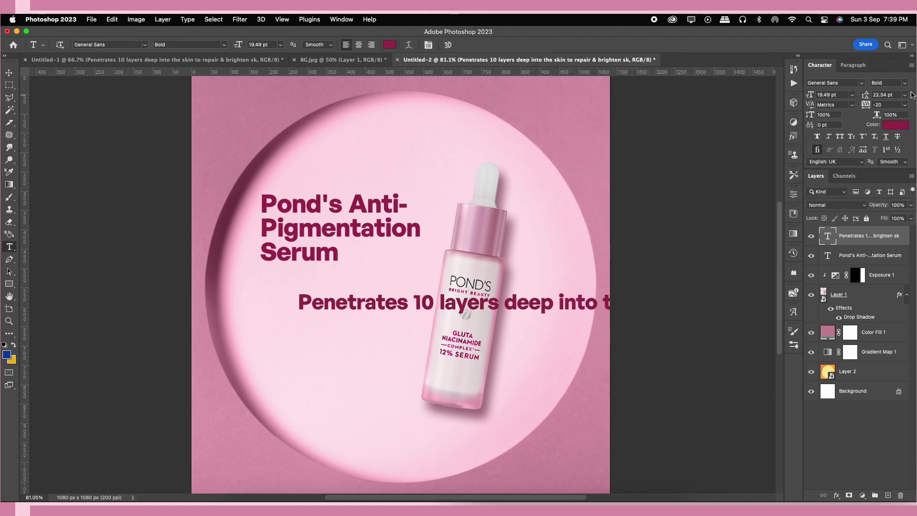
left_click(904, 83)
left_click(873, 109)
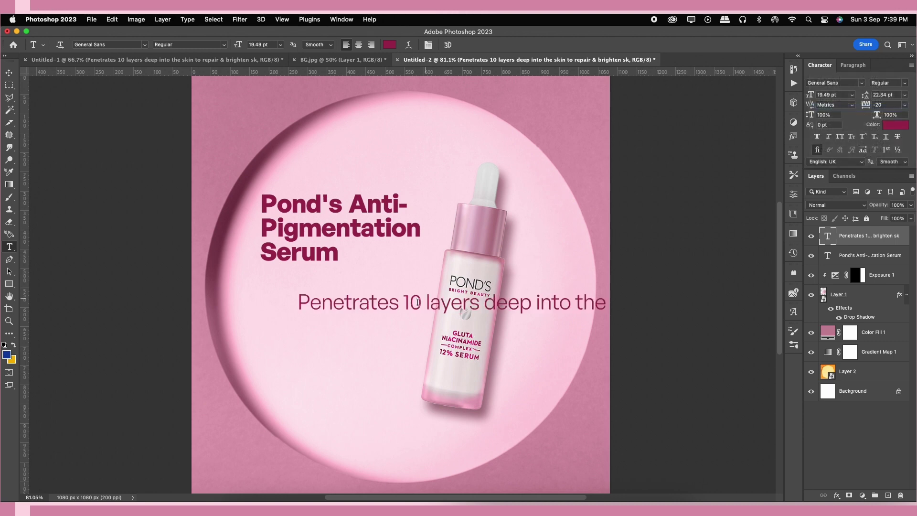
left_click(10, 73)
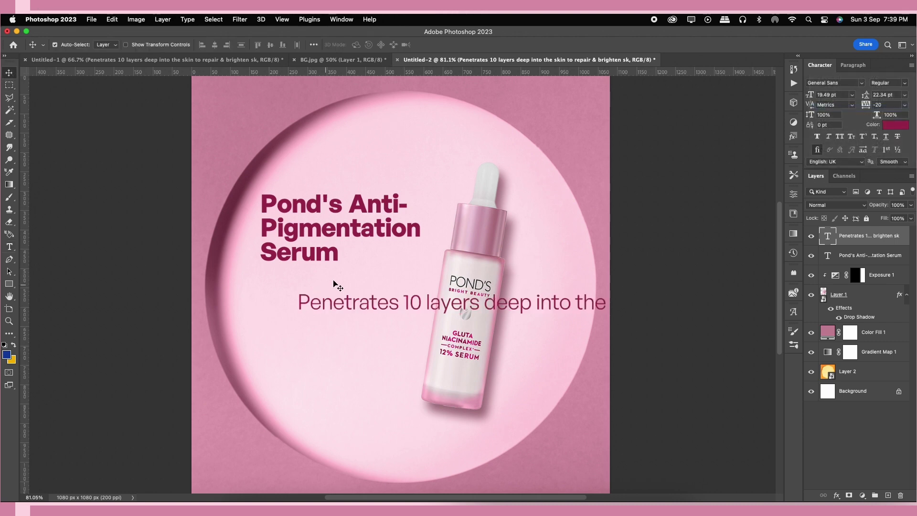
left_click_drag(386, 307, 346, 288)
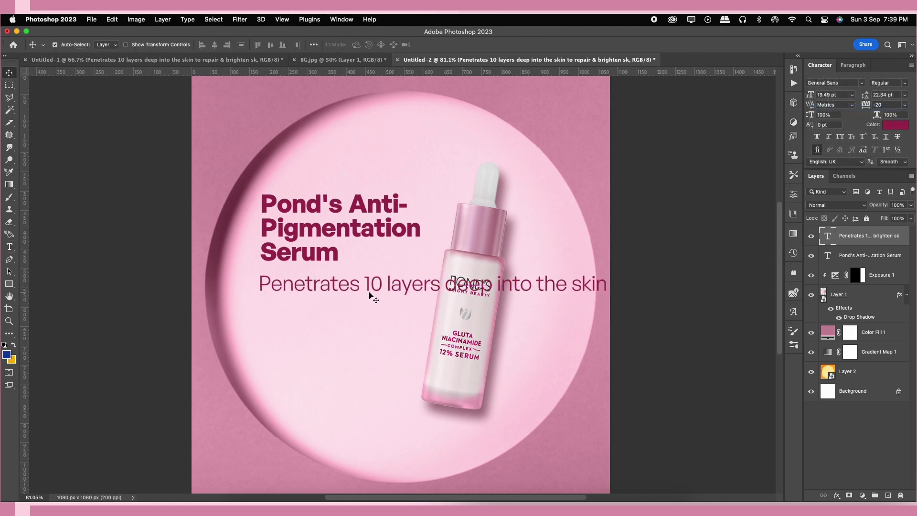
Add line breaks to the tagline after "Penetrates 10", after "into", and before "&"
key("t")
left_click(386, 283)
key("Return")
left_click(406, 307)
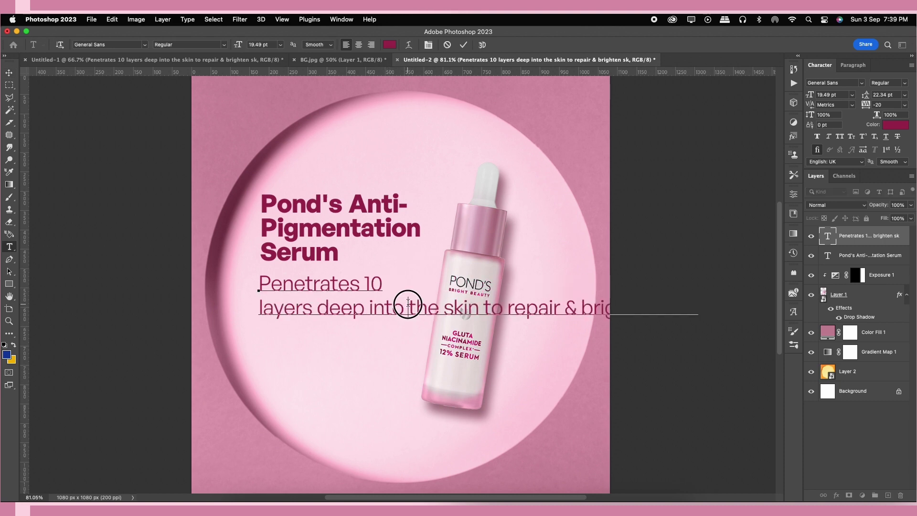
key("Return")
left_click(417, 329)
key("Return")
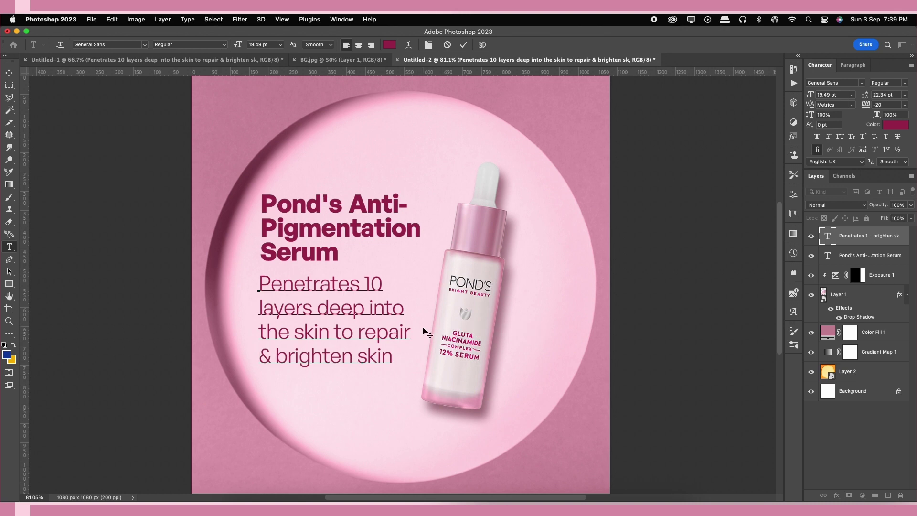
key("Return")
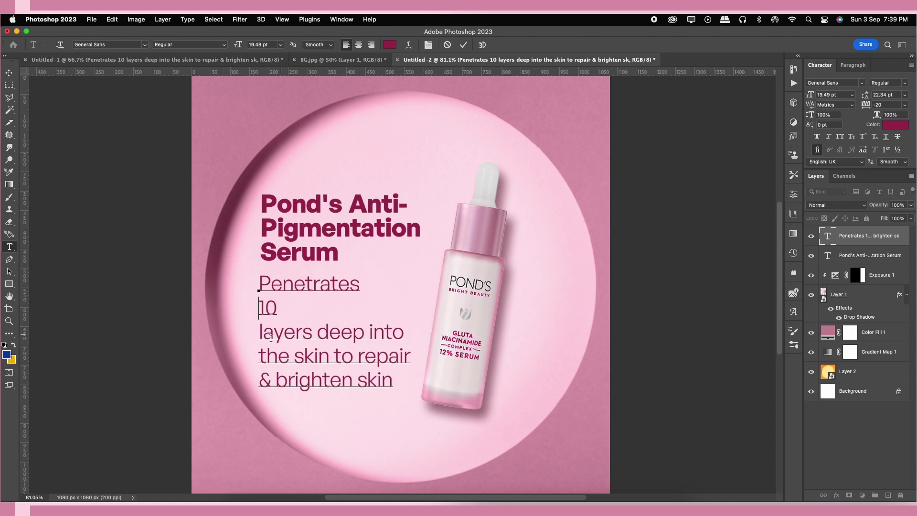
key("BackSpace")
Rework the tagline breaks into five short lines, with "repair" and "brighten skin" on separate lines
left_click(388, 306)
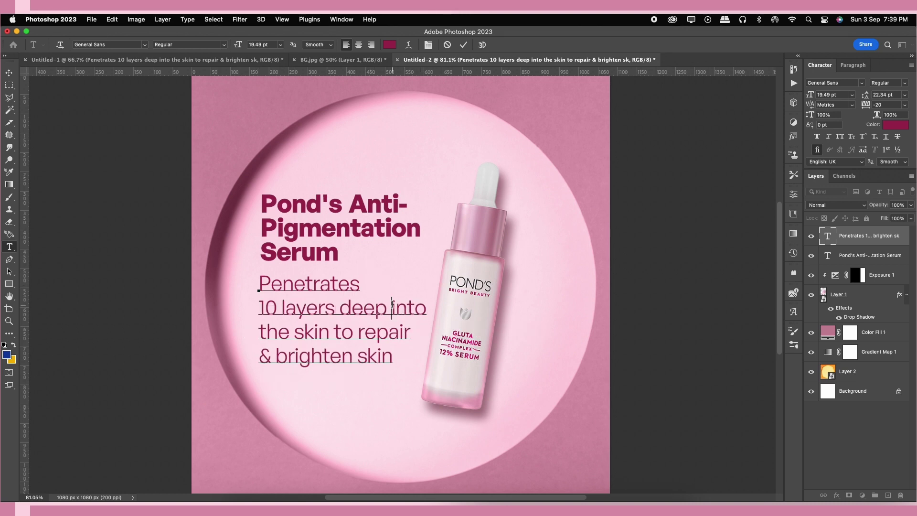
key("Return")
left_click(258, 355)
key("BackSpace")
left_click(389, 333)
key("Return")
left_click(267, 376)
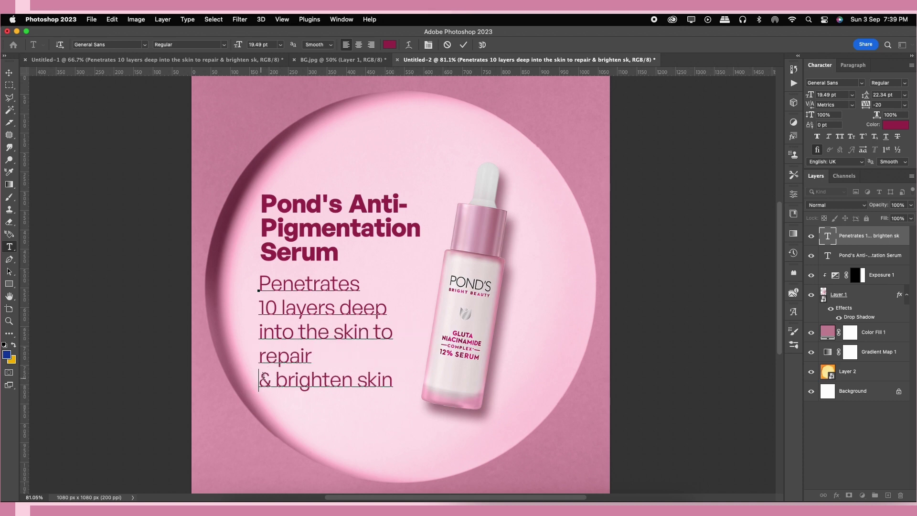
key("BackSpace")
key("Return")
key("BackSpace")
key("Return")
left_click(464, 44)
left_click(8, 73)
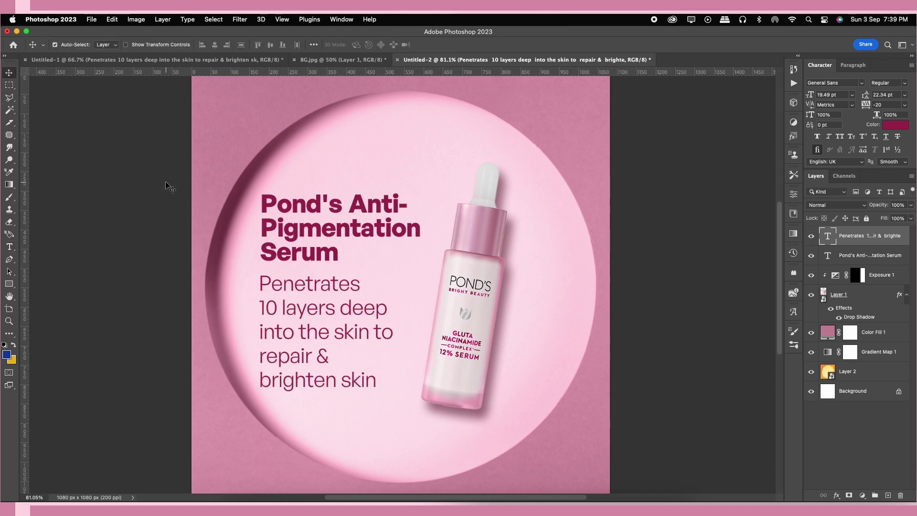
Scale the headline and tagline layers together to 97% and nudge them down and right
key("Up")
key("Up")
key("Up")
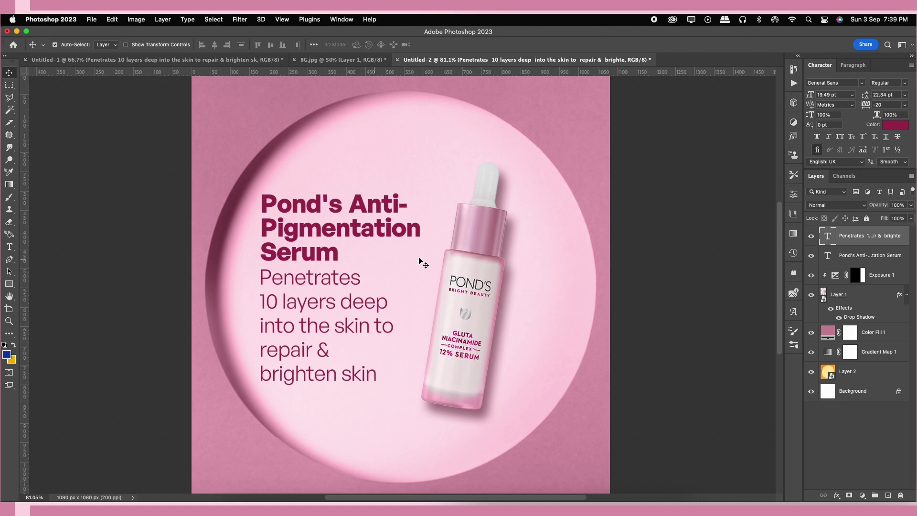
left_click(876, 255, "shift")
key("ctrl+t")
left_click_drag(419, 193, 414, 193)
left_click_drag(373, 250, 375, 242)
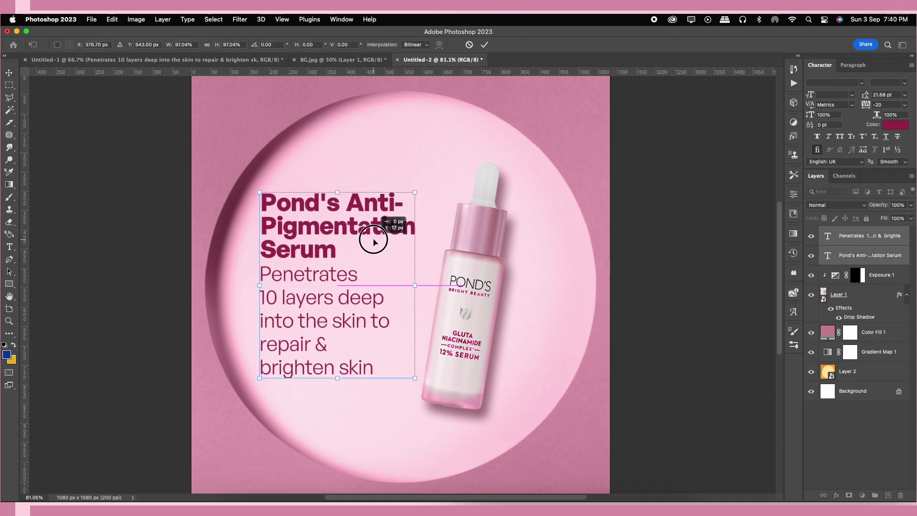
key("Down")
key("Down")
key("Down")
key("Down")
key("Down")
key("Down")
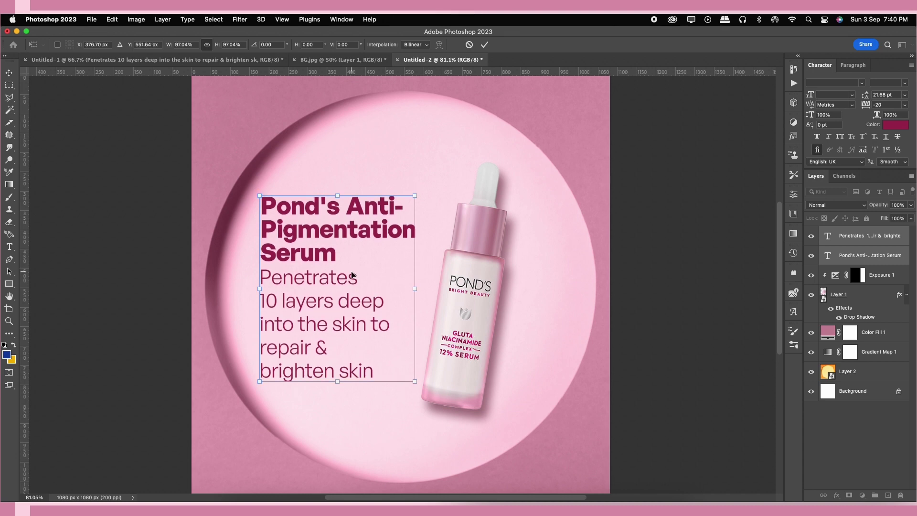
key("Right")
key("Right")
key("Right")
key("Return")
scroll(363, 248, "down", 1)
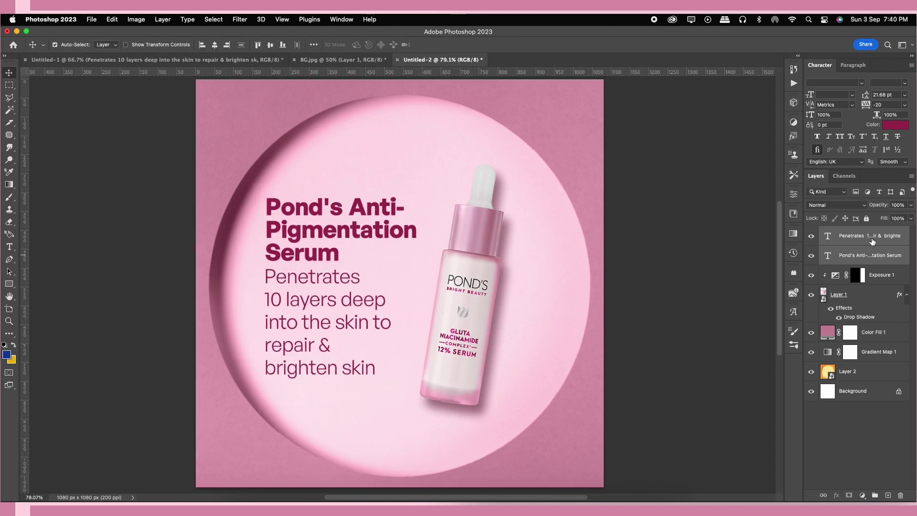
left_click(873, 237)
Try a merged Layer 3 and a bottle resize, then undo both changes
right_click(874, 237)
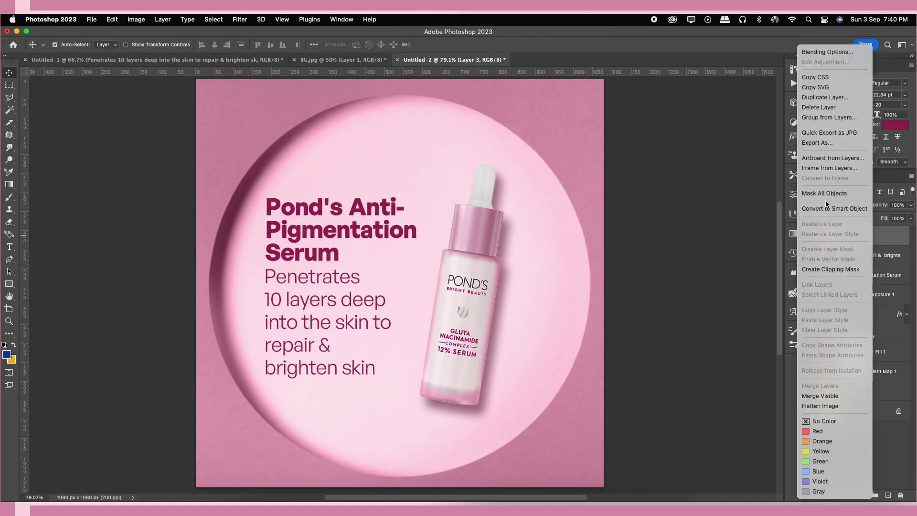
left_click(859, 208)
scroll(441, 227, "down", 5)
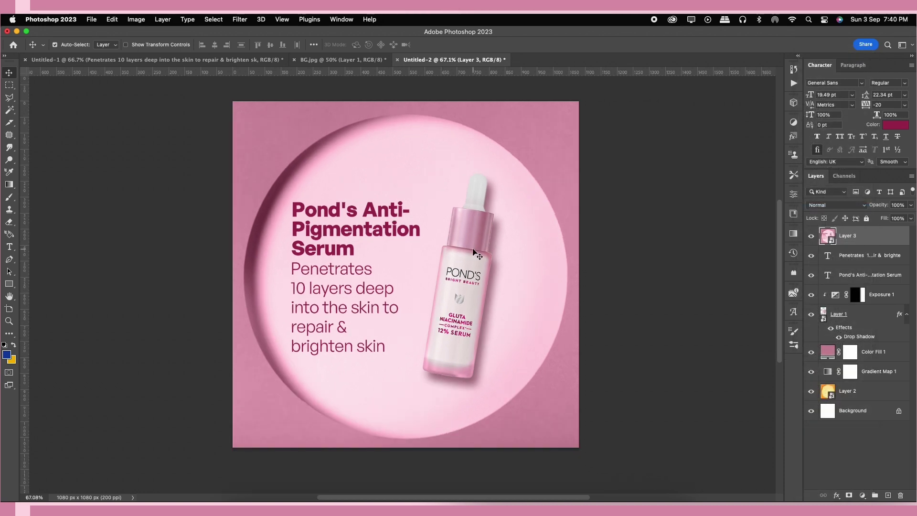
key("super+z")
key("super+z")
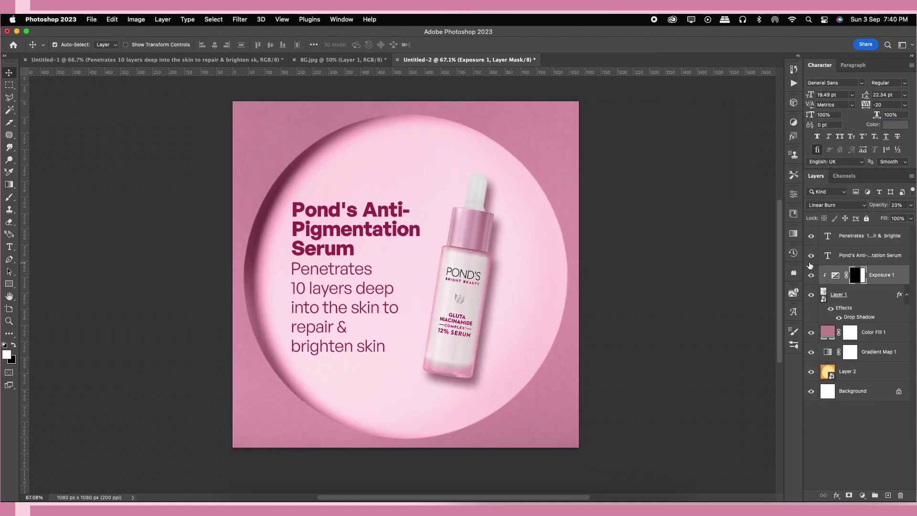
left_click(874, 295)
key("super+t")
mouse_move(499, 176)
left_mouse_down()
mouse_move(518, 160)
mouse_move(512, 165)
left_mouse_up()
key("Escape")
key("super+z")
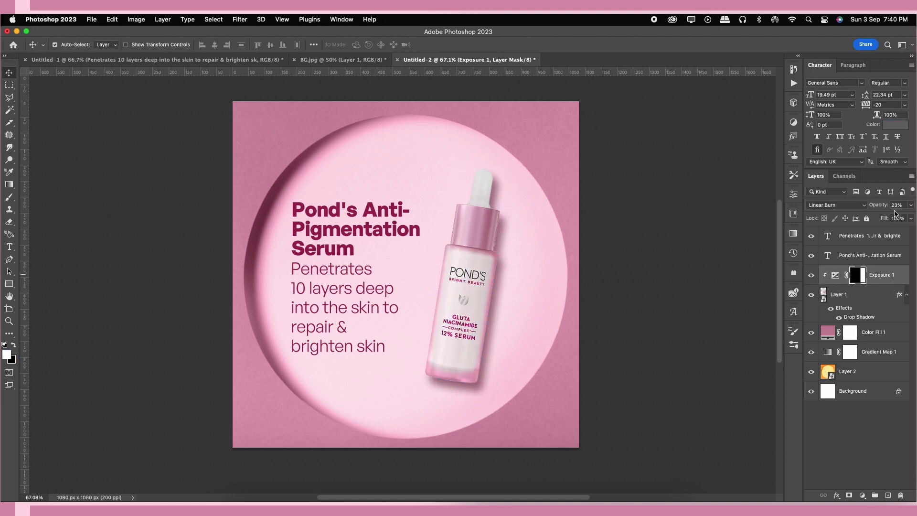
left_click(823, 19)
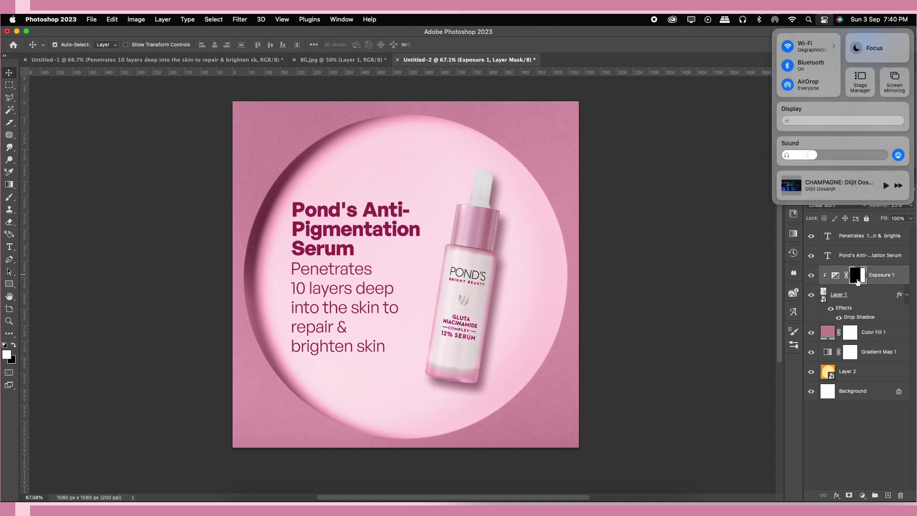
left_click(726, 301)
Nudge the headline and tagline block slightly right and up
left_click(387, 229)
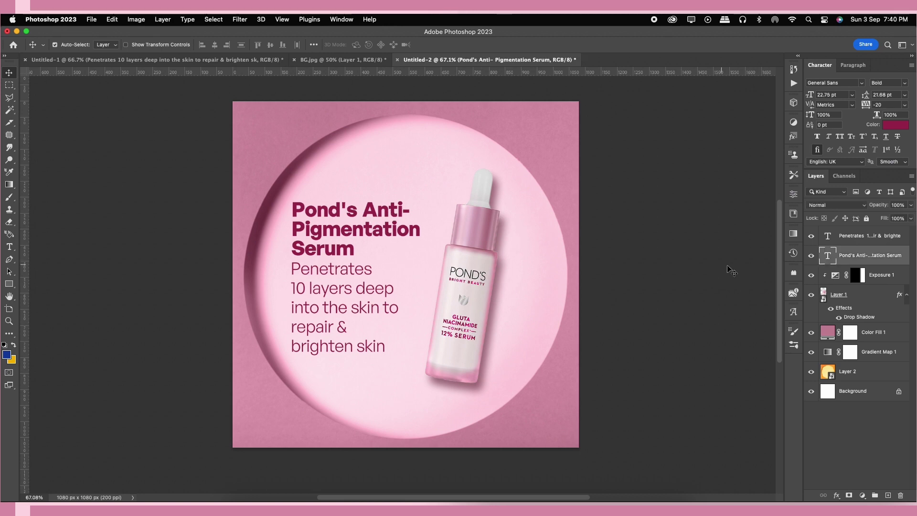
left_click(846, 235, "shift")
key("super+t")
left_click_drag(390, 253, 396, 251)
key("Return")
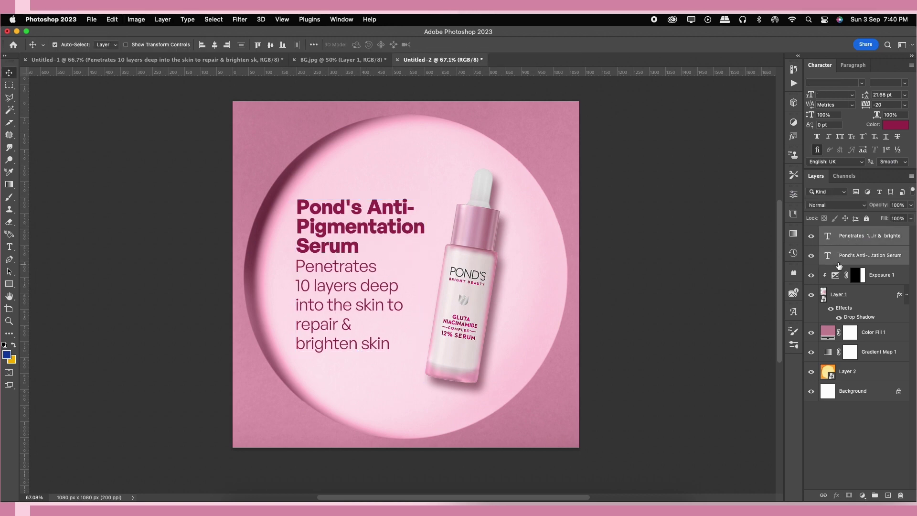
Create a merged Layer 3 copy of the design as a smart object
left_click(879, 239)
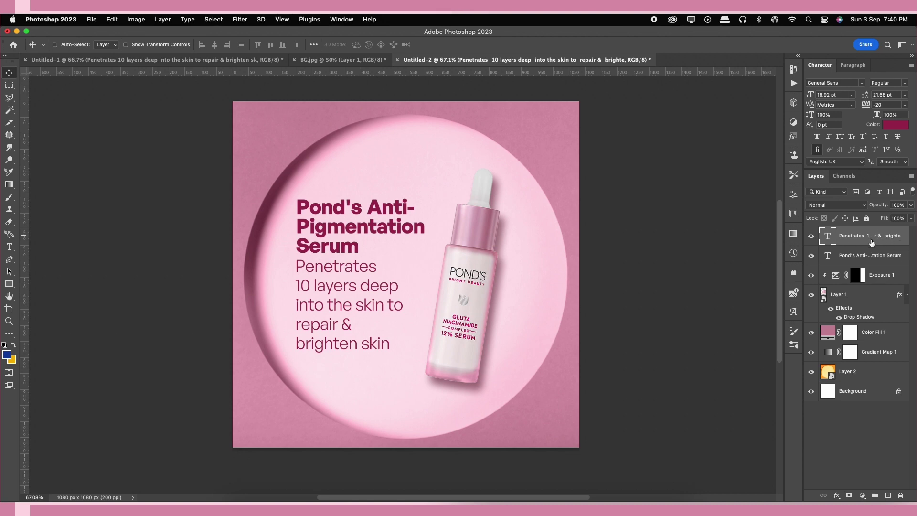
right_click(872, 243)
left_click(833, 210)
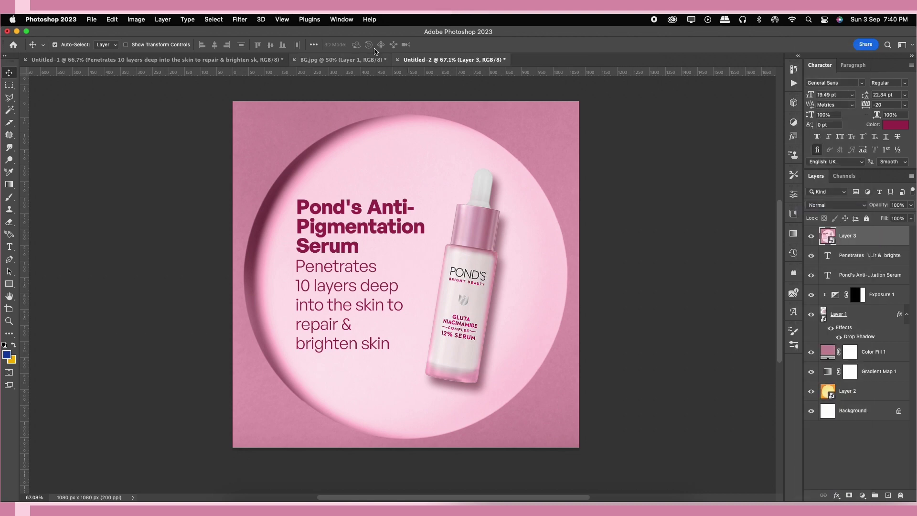
left_click(240, 19)
Open the Camera Raw filter on Layer 3, browse the presets, and show the Basic panel
left_click(306, 91)
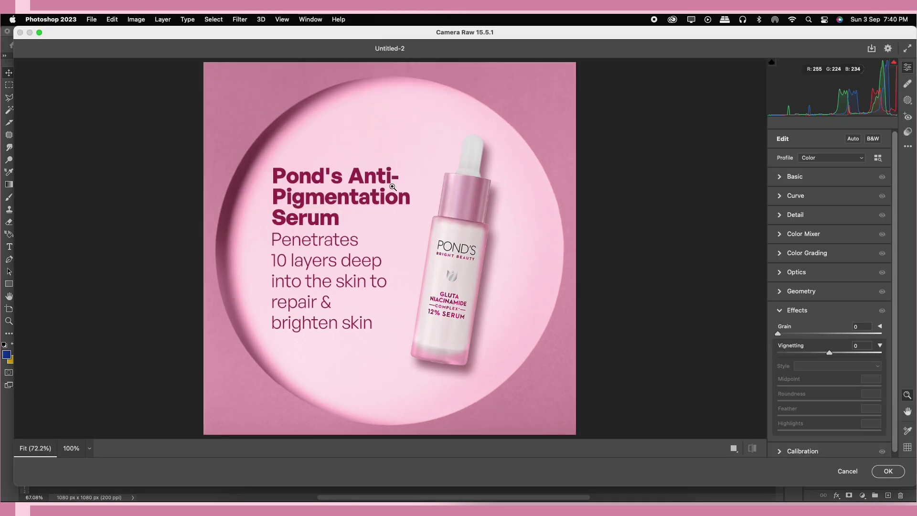
left_click(907, 132)
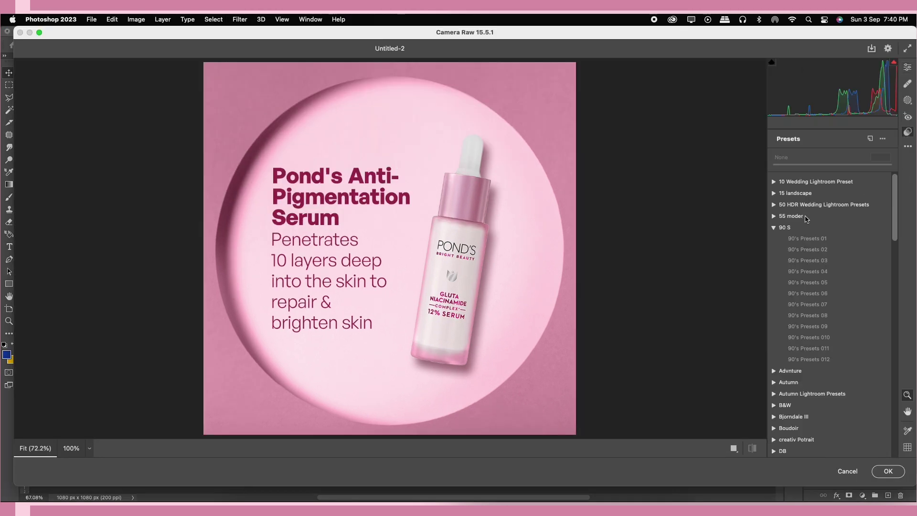
left_click(774, 227)
left_click(908, 68)
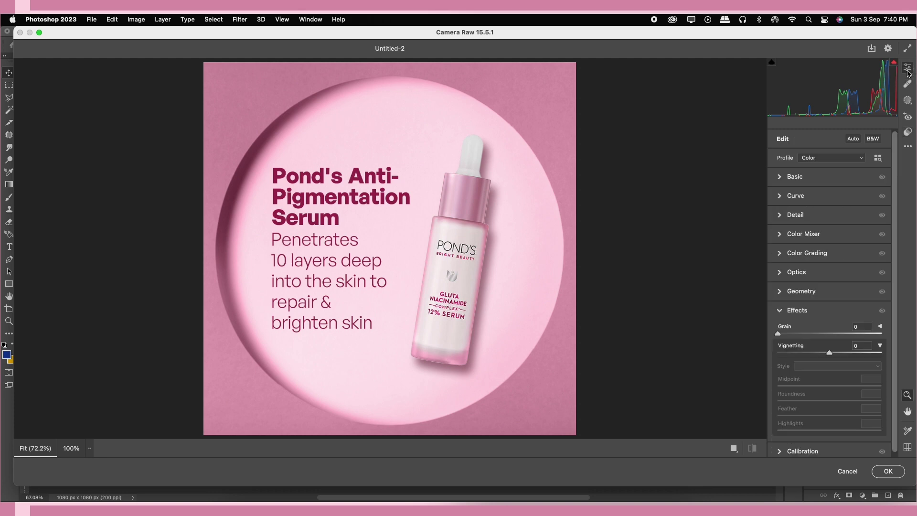
left_click(778, 176)
Set Basic: Contrast +8, Highlights -16, Shadows +19, Whites -19, Texture +10, Clarity +15, Vibrance +6
left_click_drag(832, 253, 828, 252)
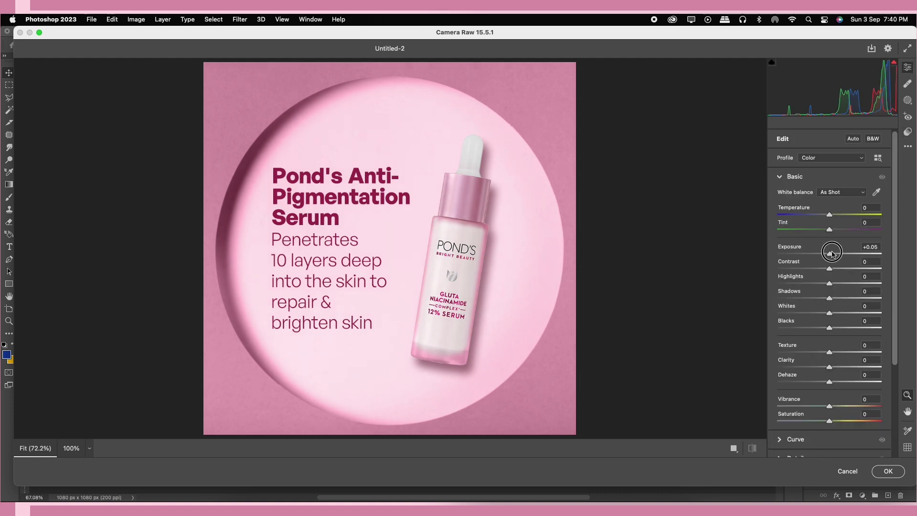
mouse_move(830, 268)
left_mouse_down()
mouse_move(823, 283)
mouse_move(836, 298)
mouse_move(820, 311)
mouse_move(826, 331)
left_mouse_up()
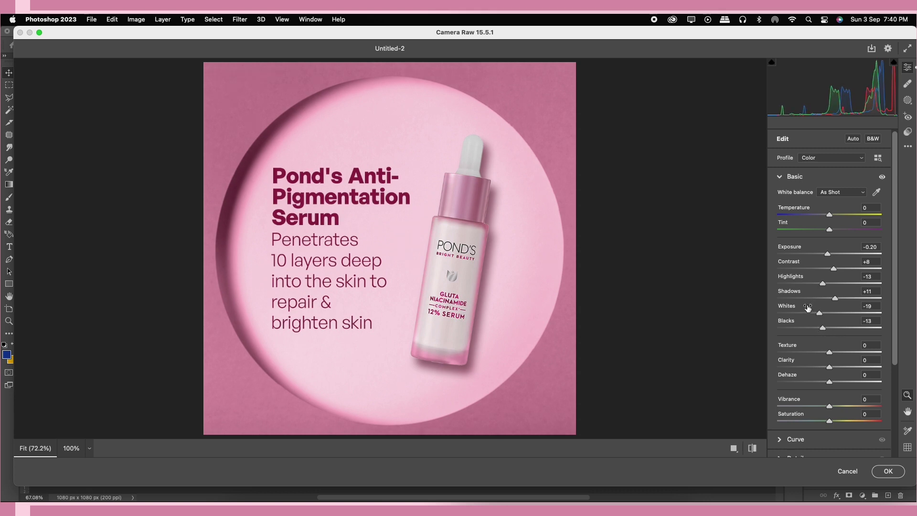
left_click_drag(829, 406, 832, 421)
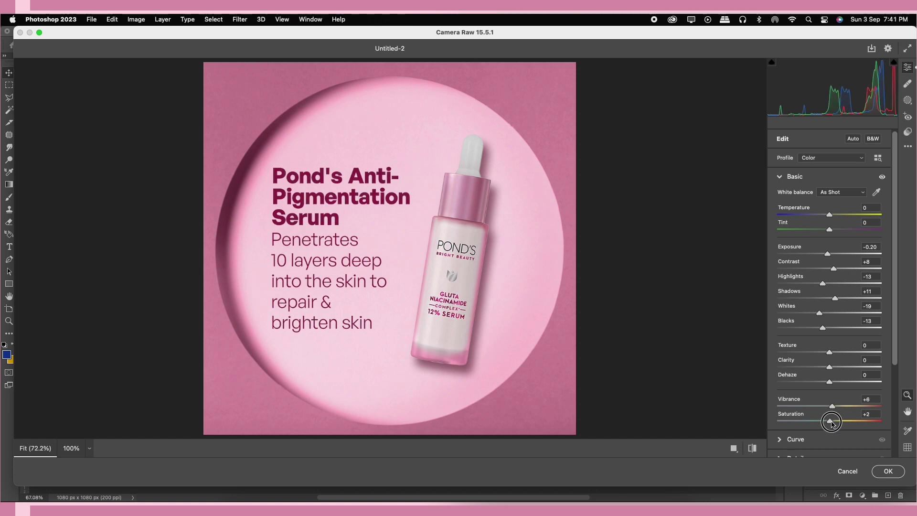
scroll(900, 261, "down", 3)
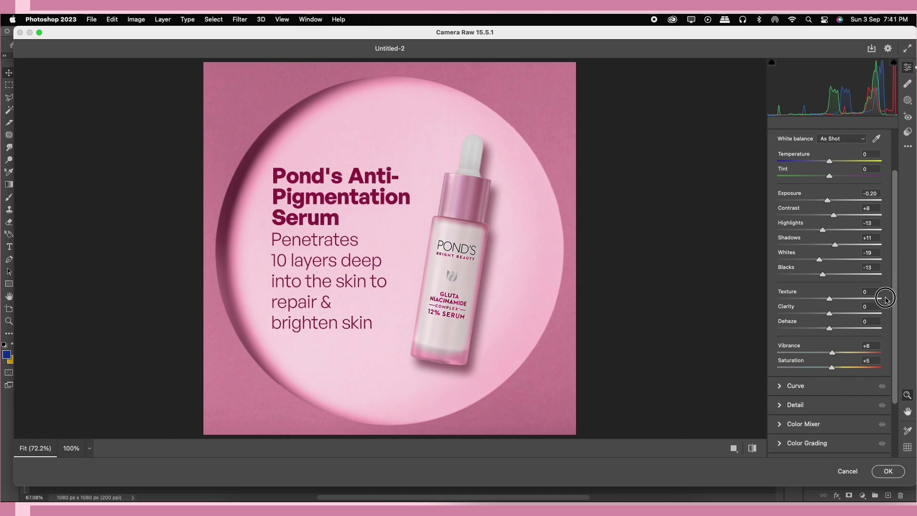
mouse_move(829, 298)
left_mouse_down()
mouse_move(843, 313)
mouse_move(830, 327)
left_mouse_up()
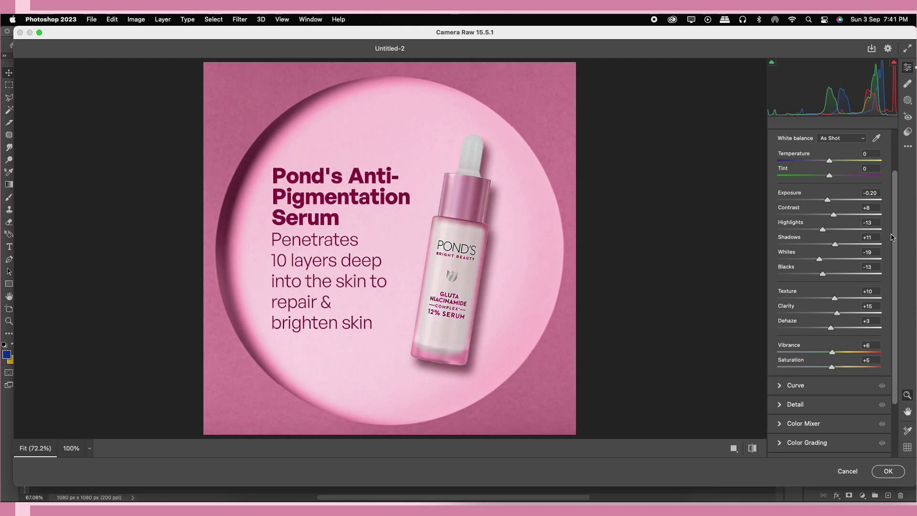
mouse_move(828, 201)
left_mouse_down()
mouse_move(821, 229)
mouse_move(892, 301)
mouse_move(892, 317)
left_mouse_up()
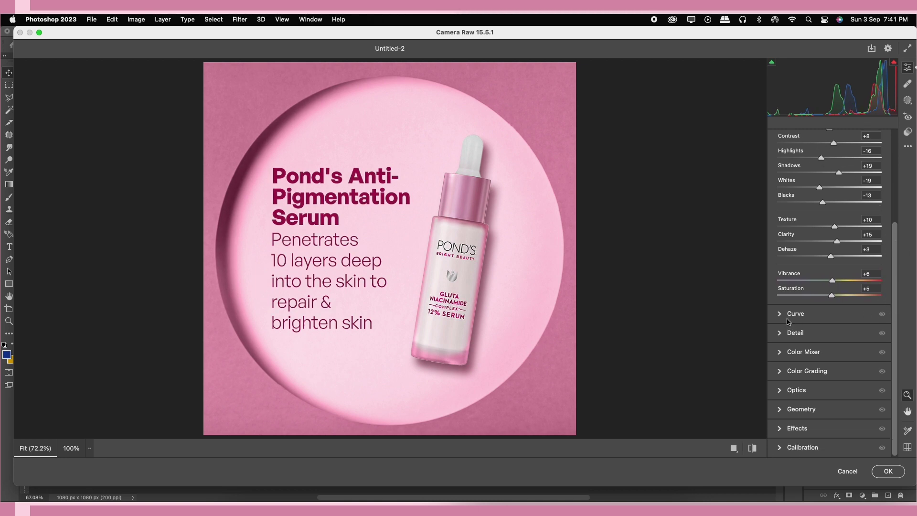
Lower the tone curve Darks to -5 and set Detail Sharpening to 6
left_click(788, 318)
left_click_drag(807, 299, 807, 303)
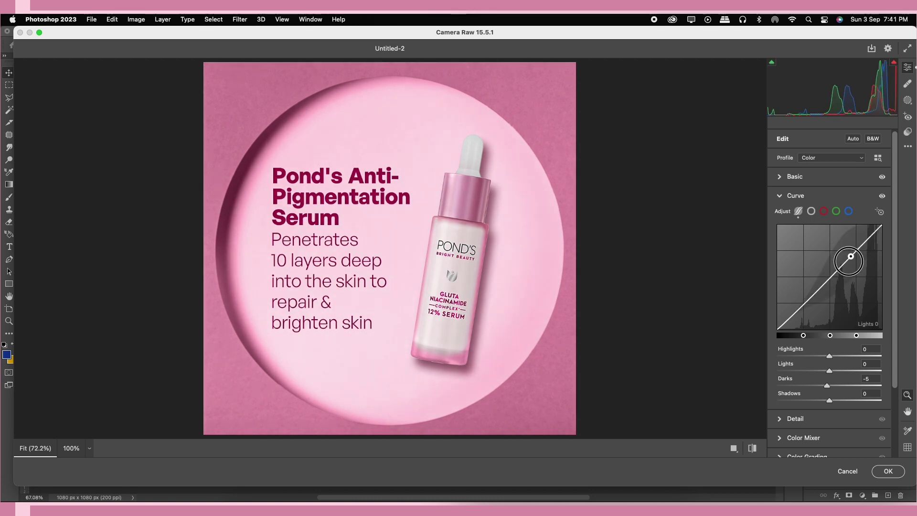
scroll(895, 315, "down", 3)
left_click(793, 351)
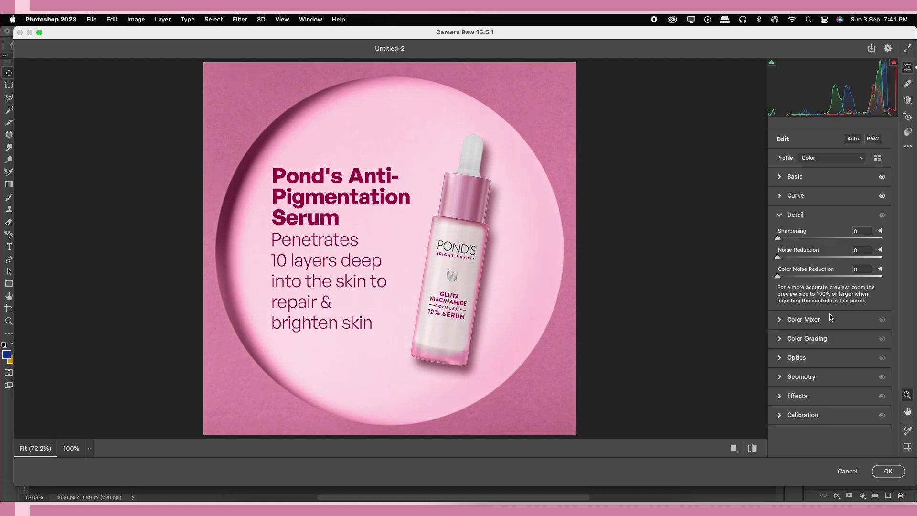
left_click_drag(779, 237, 797, 263)
Add a faint Color Grading highlight tint of hue 164, saturation 7, keeping shadows neutral
left_click(795, 320)
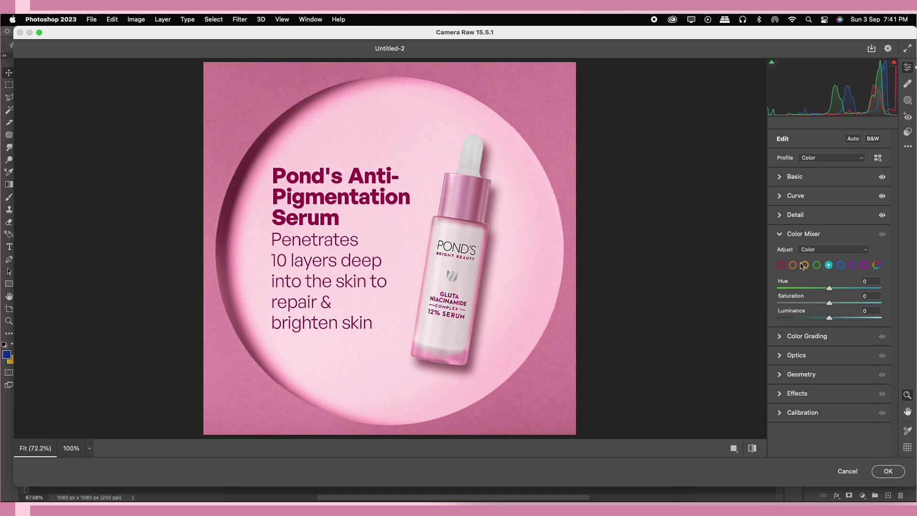
left_click(781, 234)
left_click(788, 289)
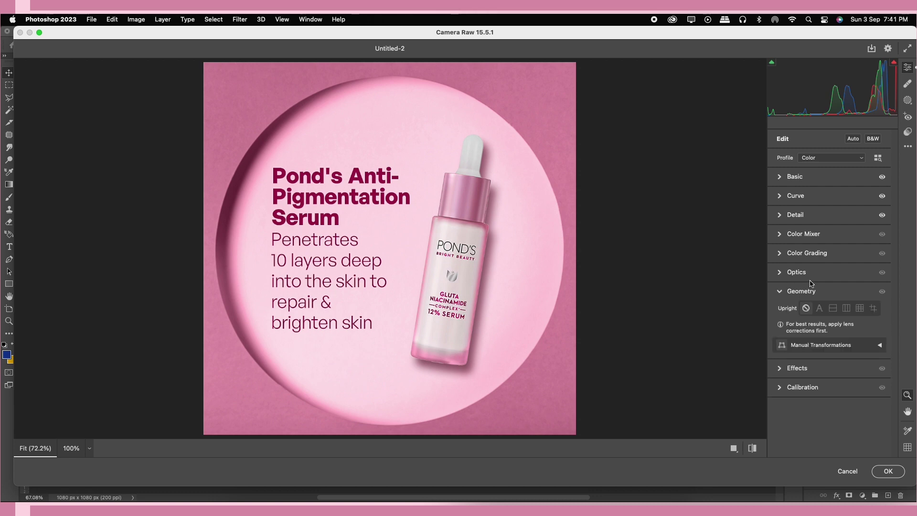
left_click(789, 272)
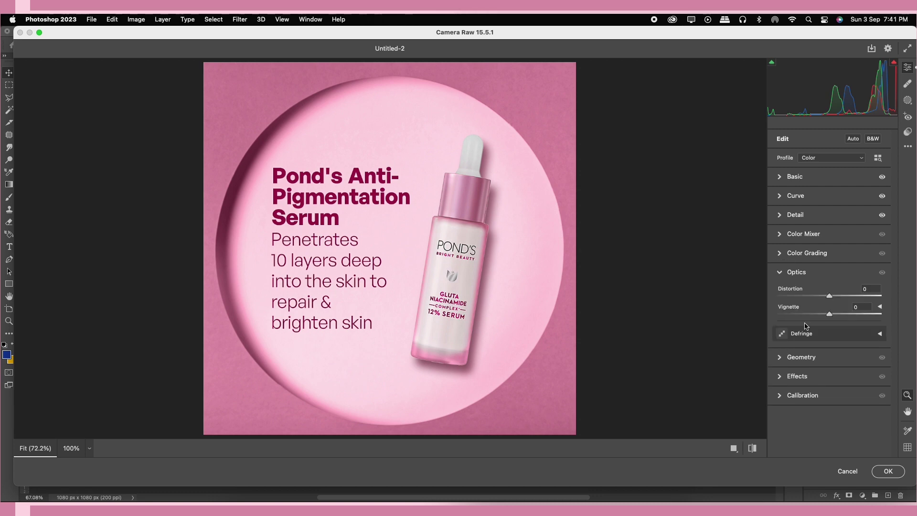
left_click(793, 253)
left_click_drag(799, 331, 799, 363)
double_click(801, 335)
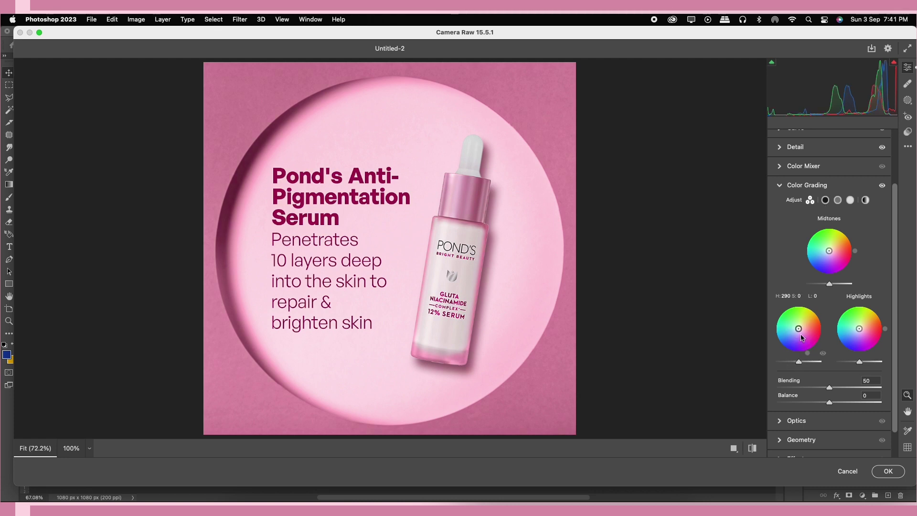
left_click(859, 330)
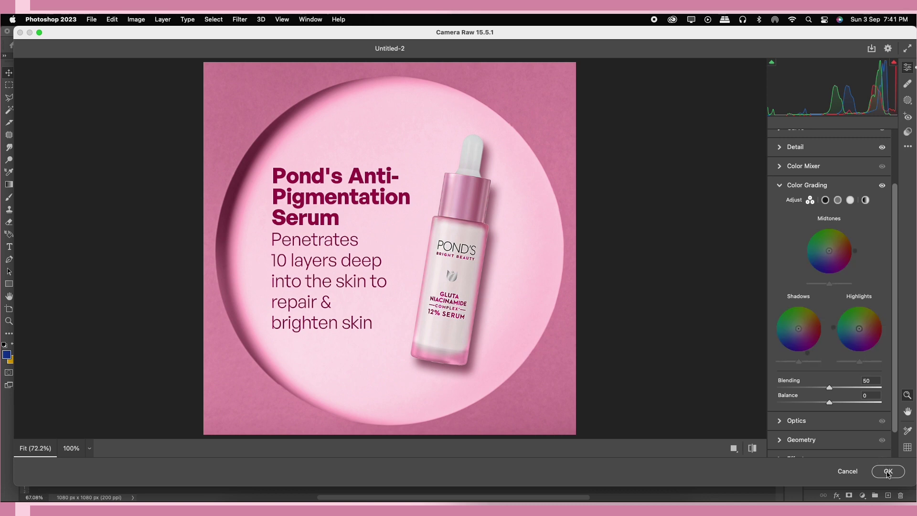
Apply the Camera Raw grade to Layer 3, then toggle its visibility to compare
left_click(888, 472)
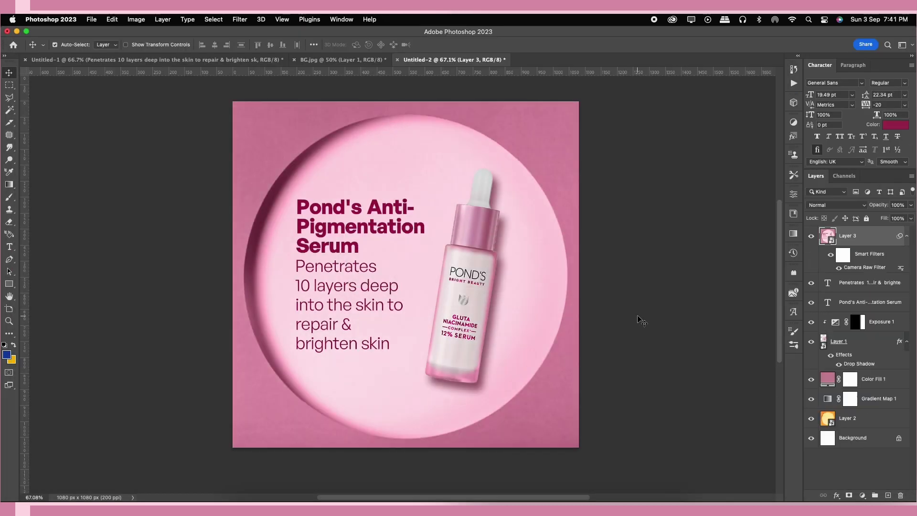
left_click(811, 236)
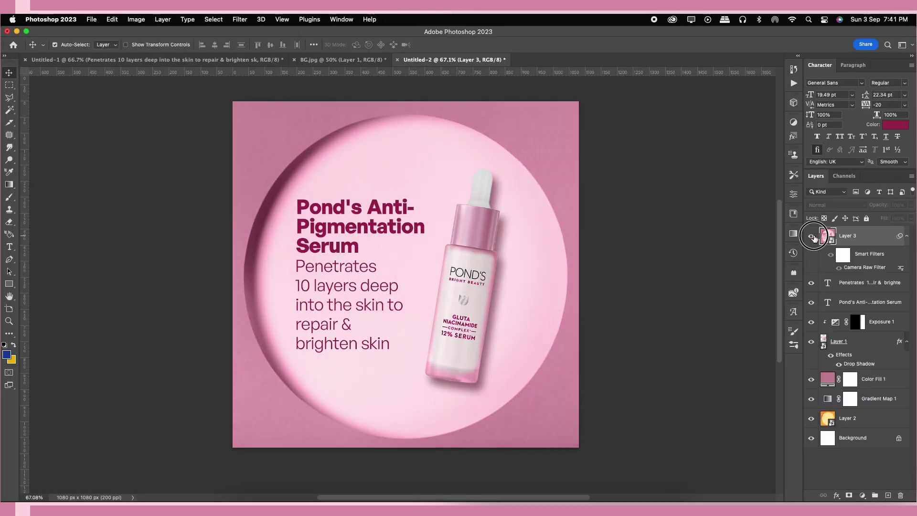